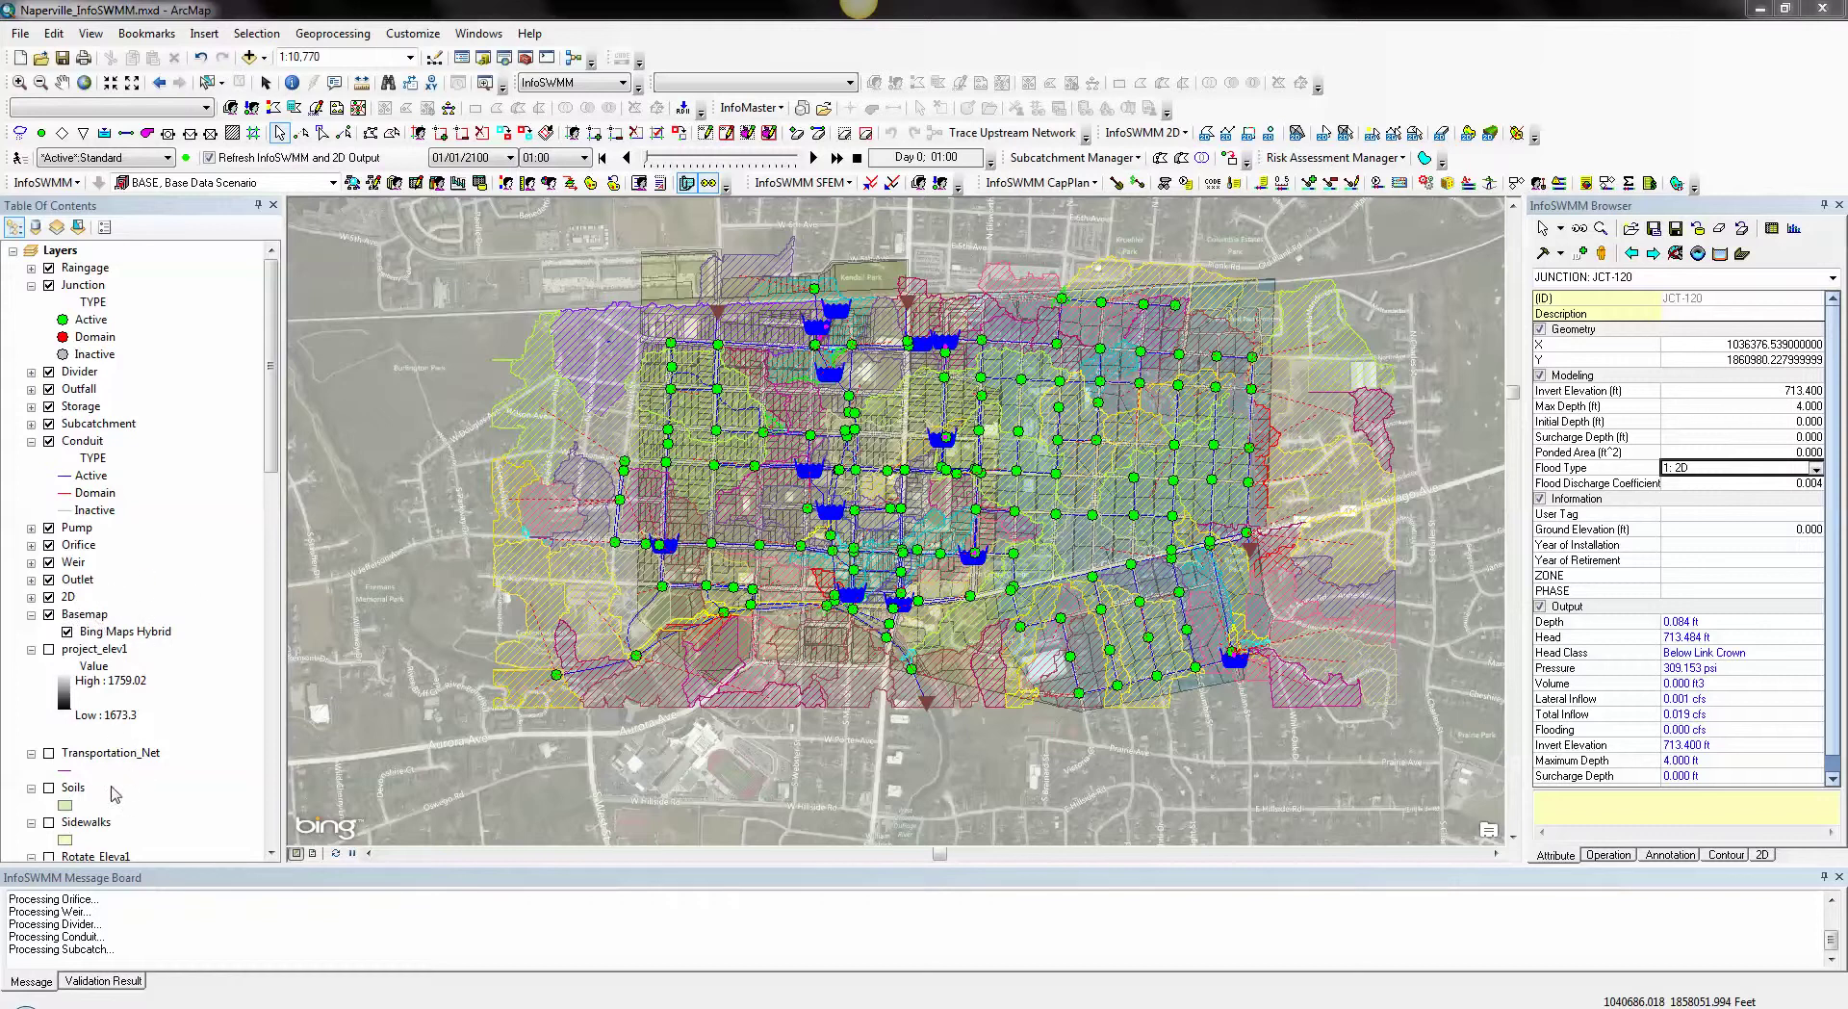
Step: Check junction JCT-114's flood type choices, then show subcatchment SUB-2038's attributes (16.191 ac, draining to JCT-56)
left_click(1080, 159)
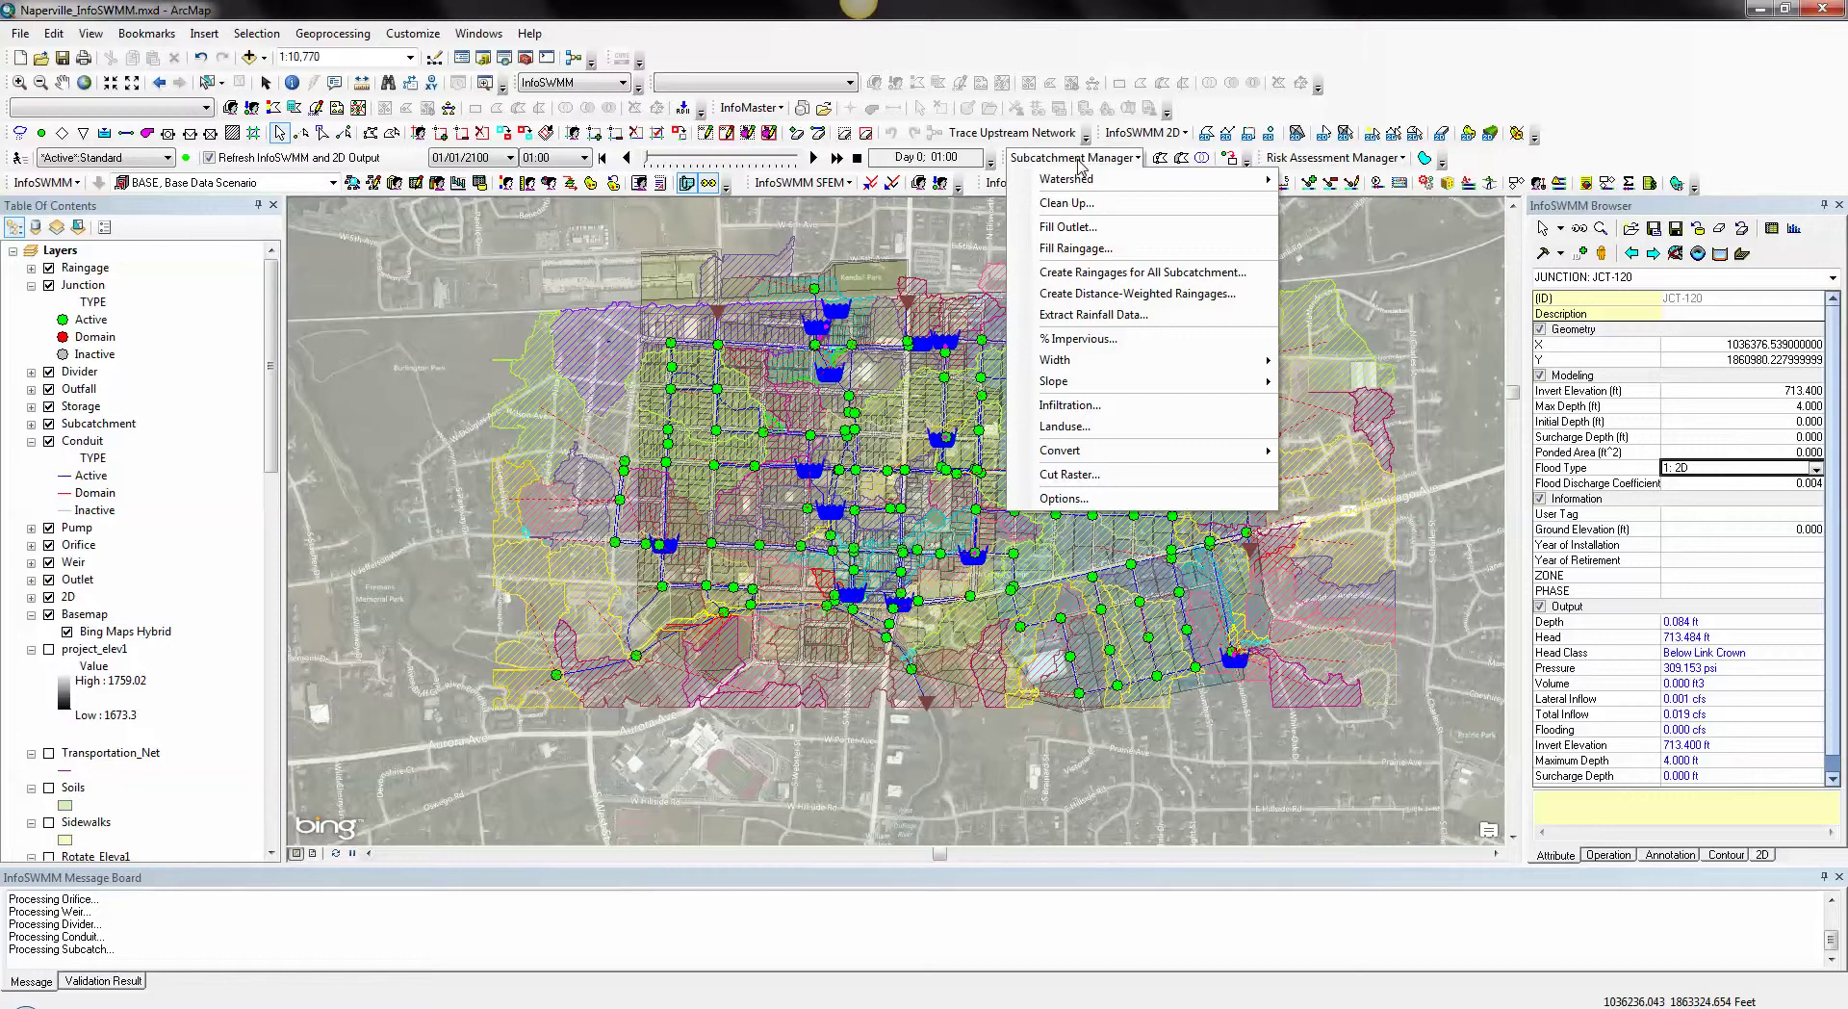
left_click(1521, 76)
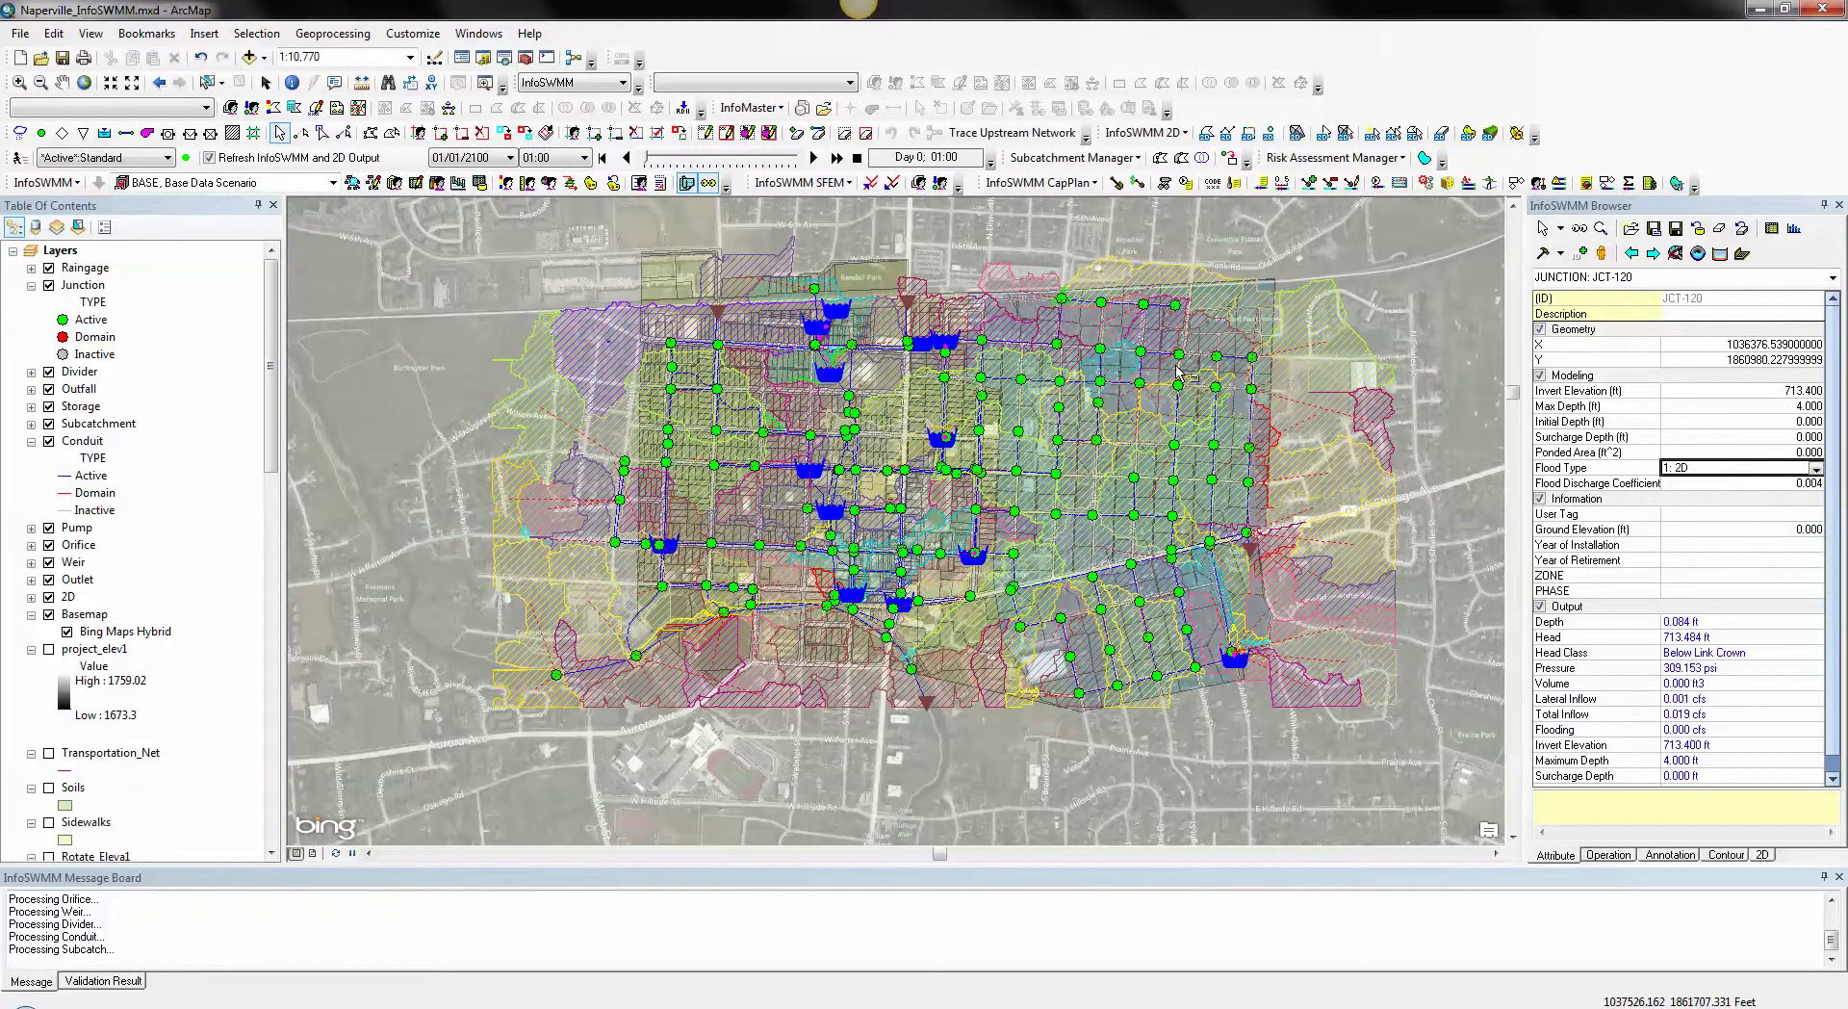
left_click(1184, 404)
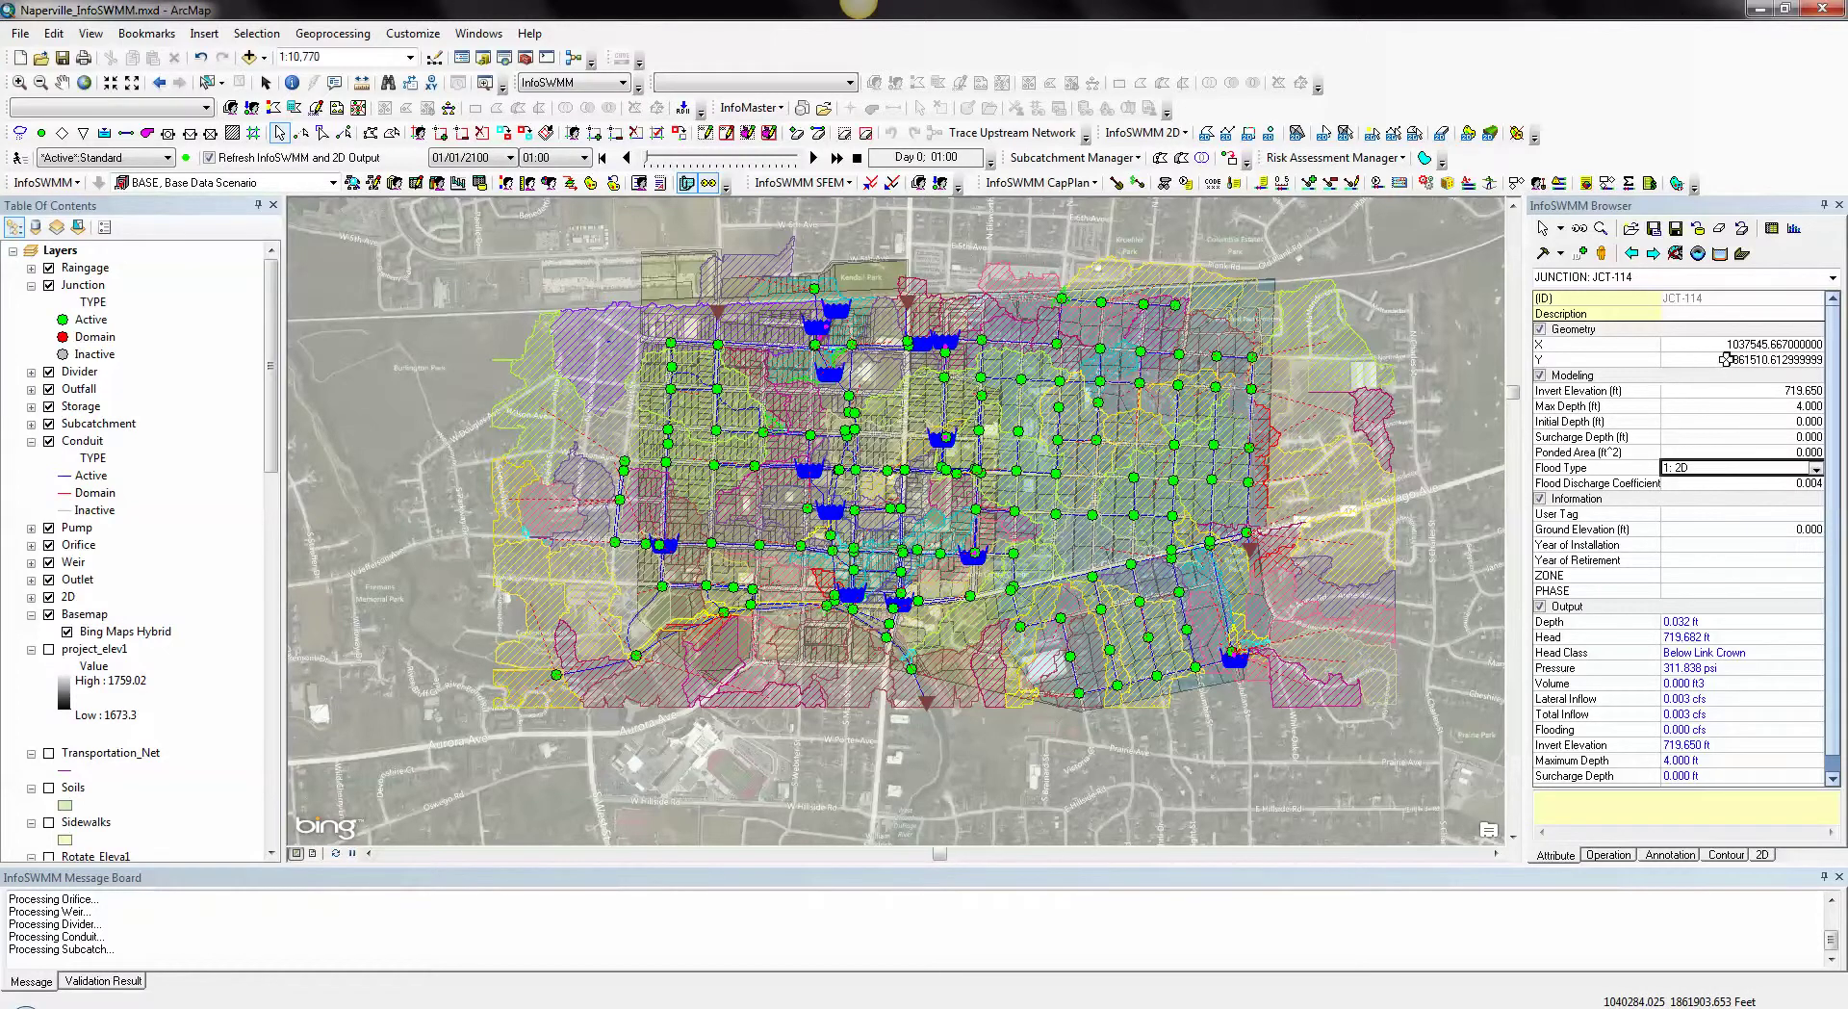
left_click(1816, 468)
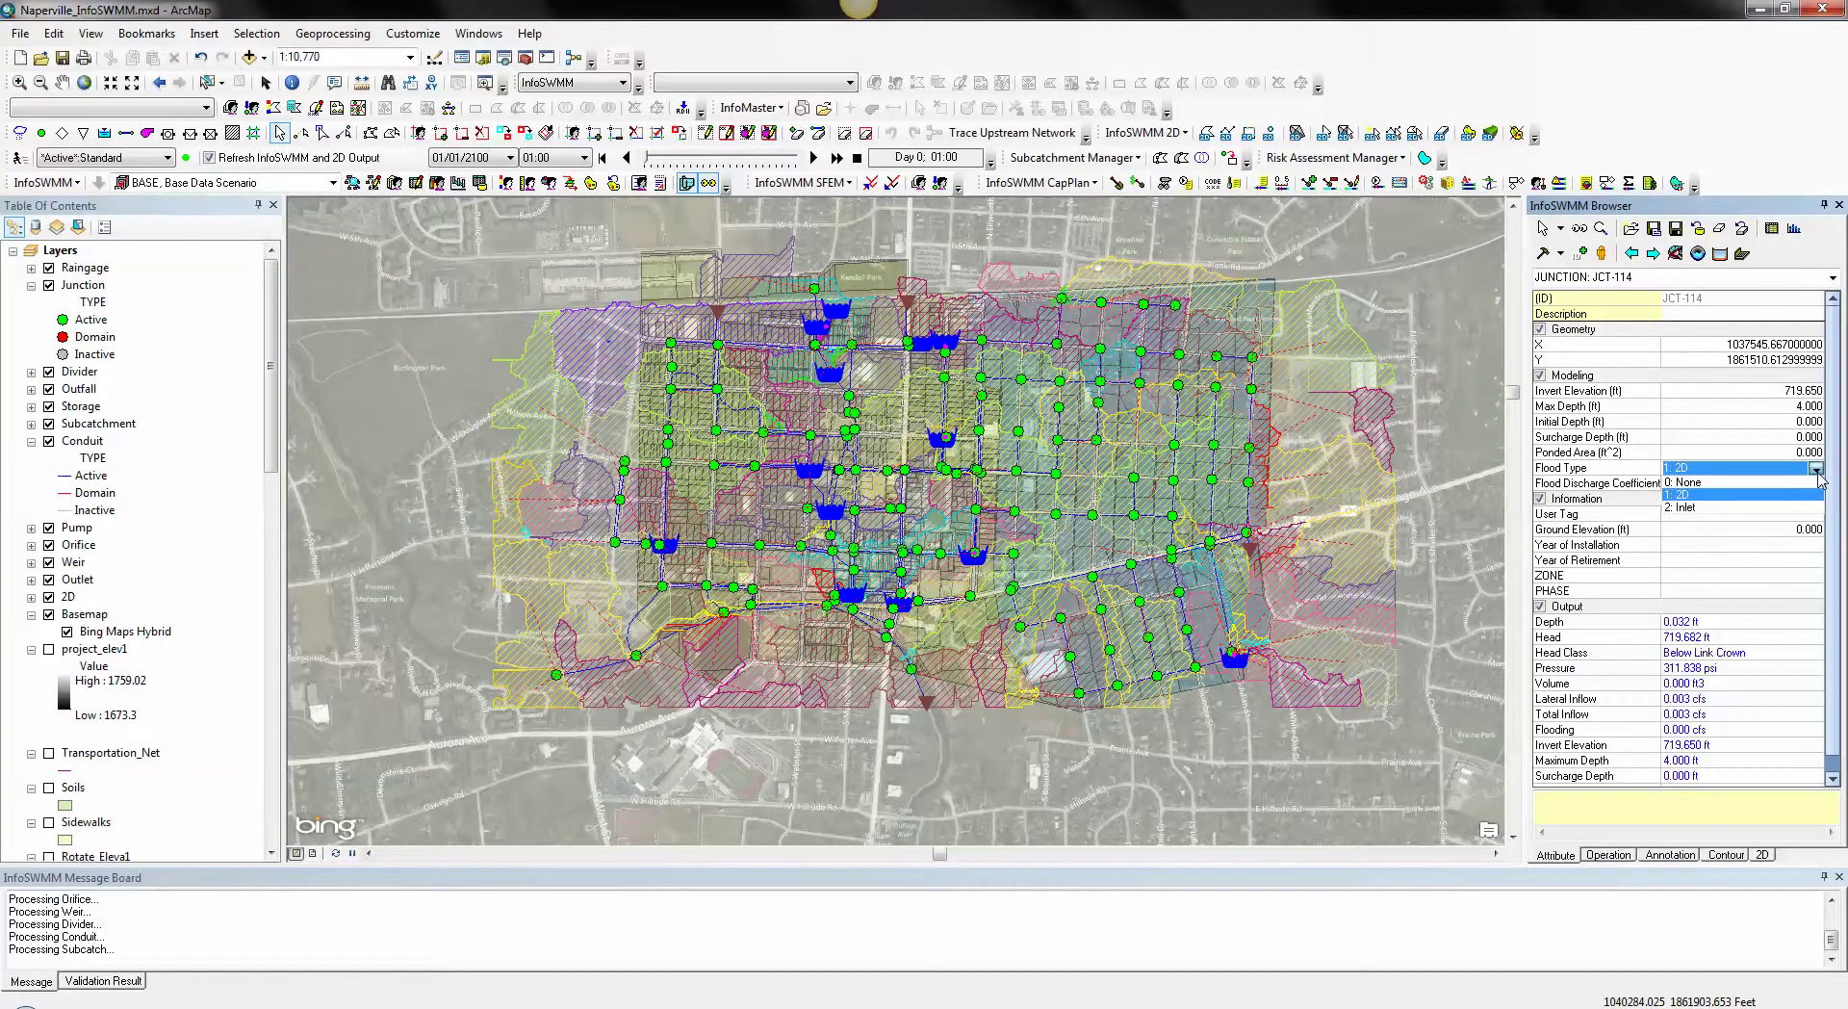
left_click(1239, 472)
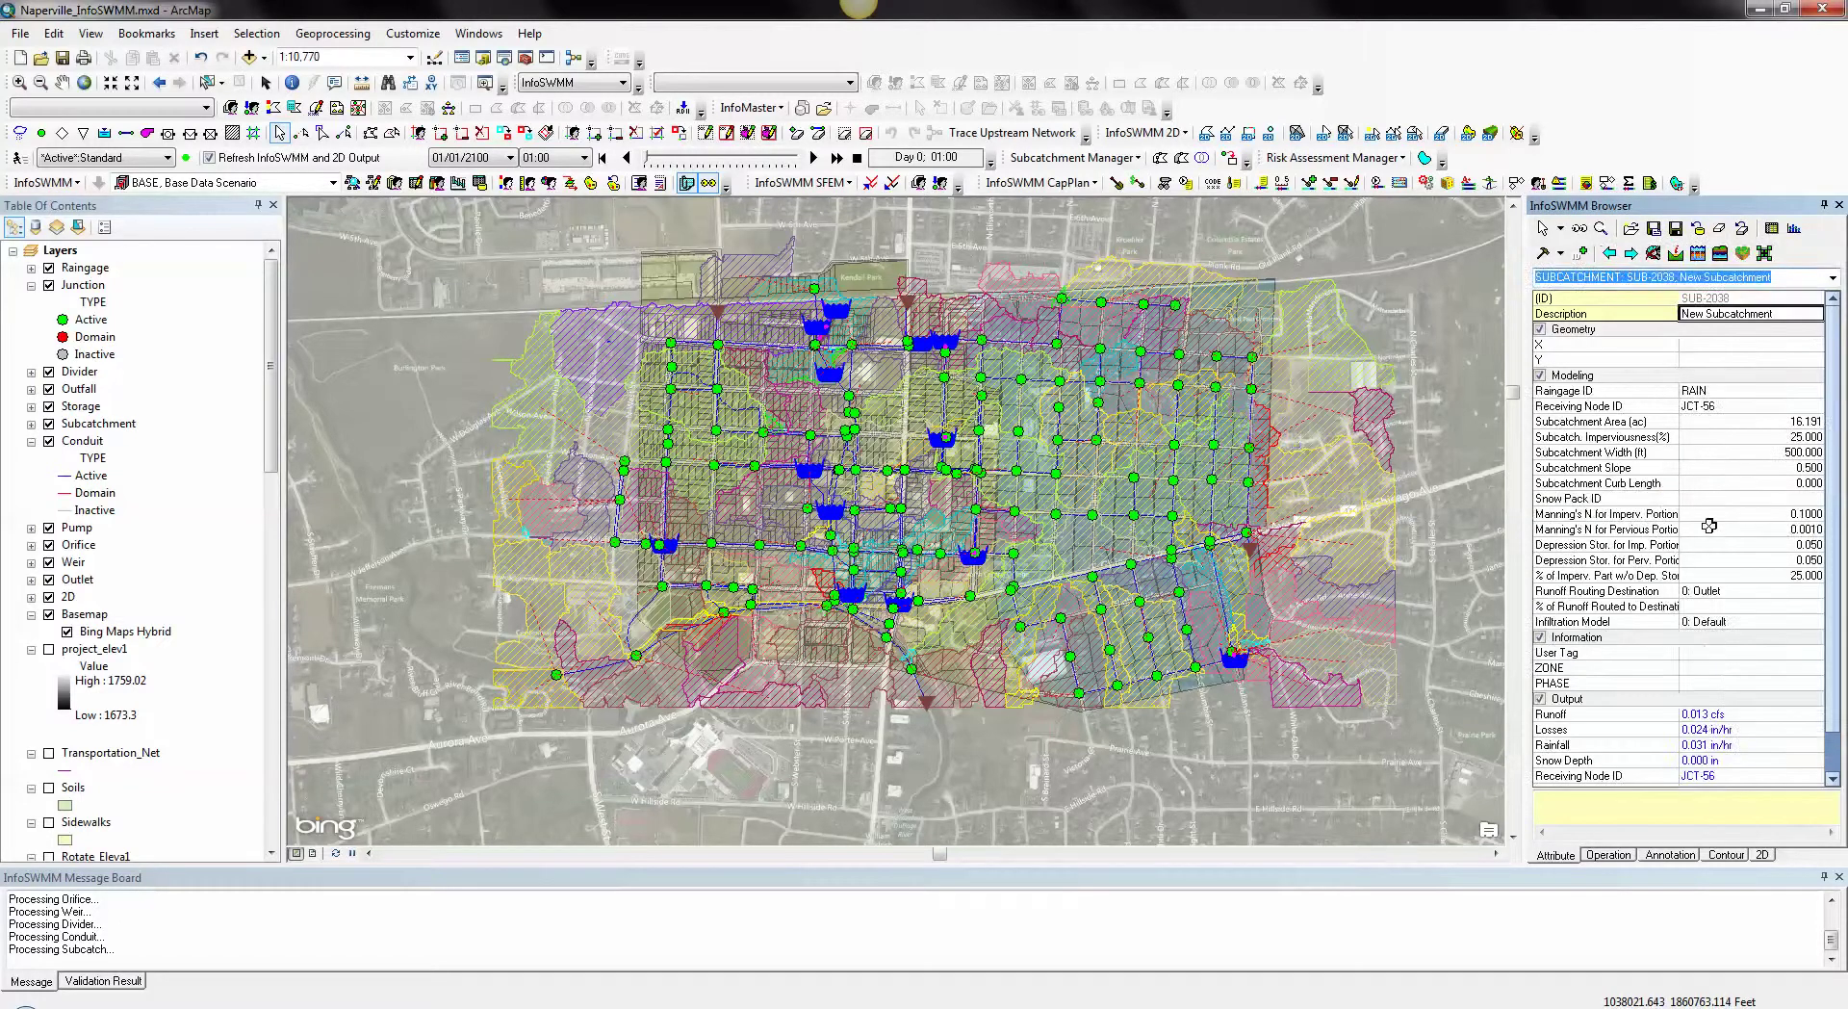
Step: Open the Scenario Explorer from the InfoSWMM Scenario menu to view the BASE scenario's data sets
left_click(26, 184)
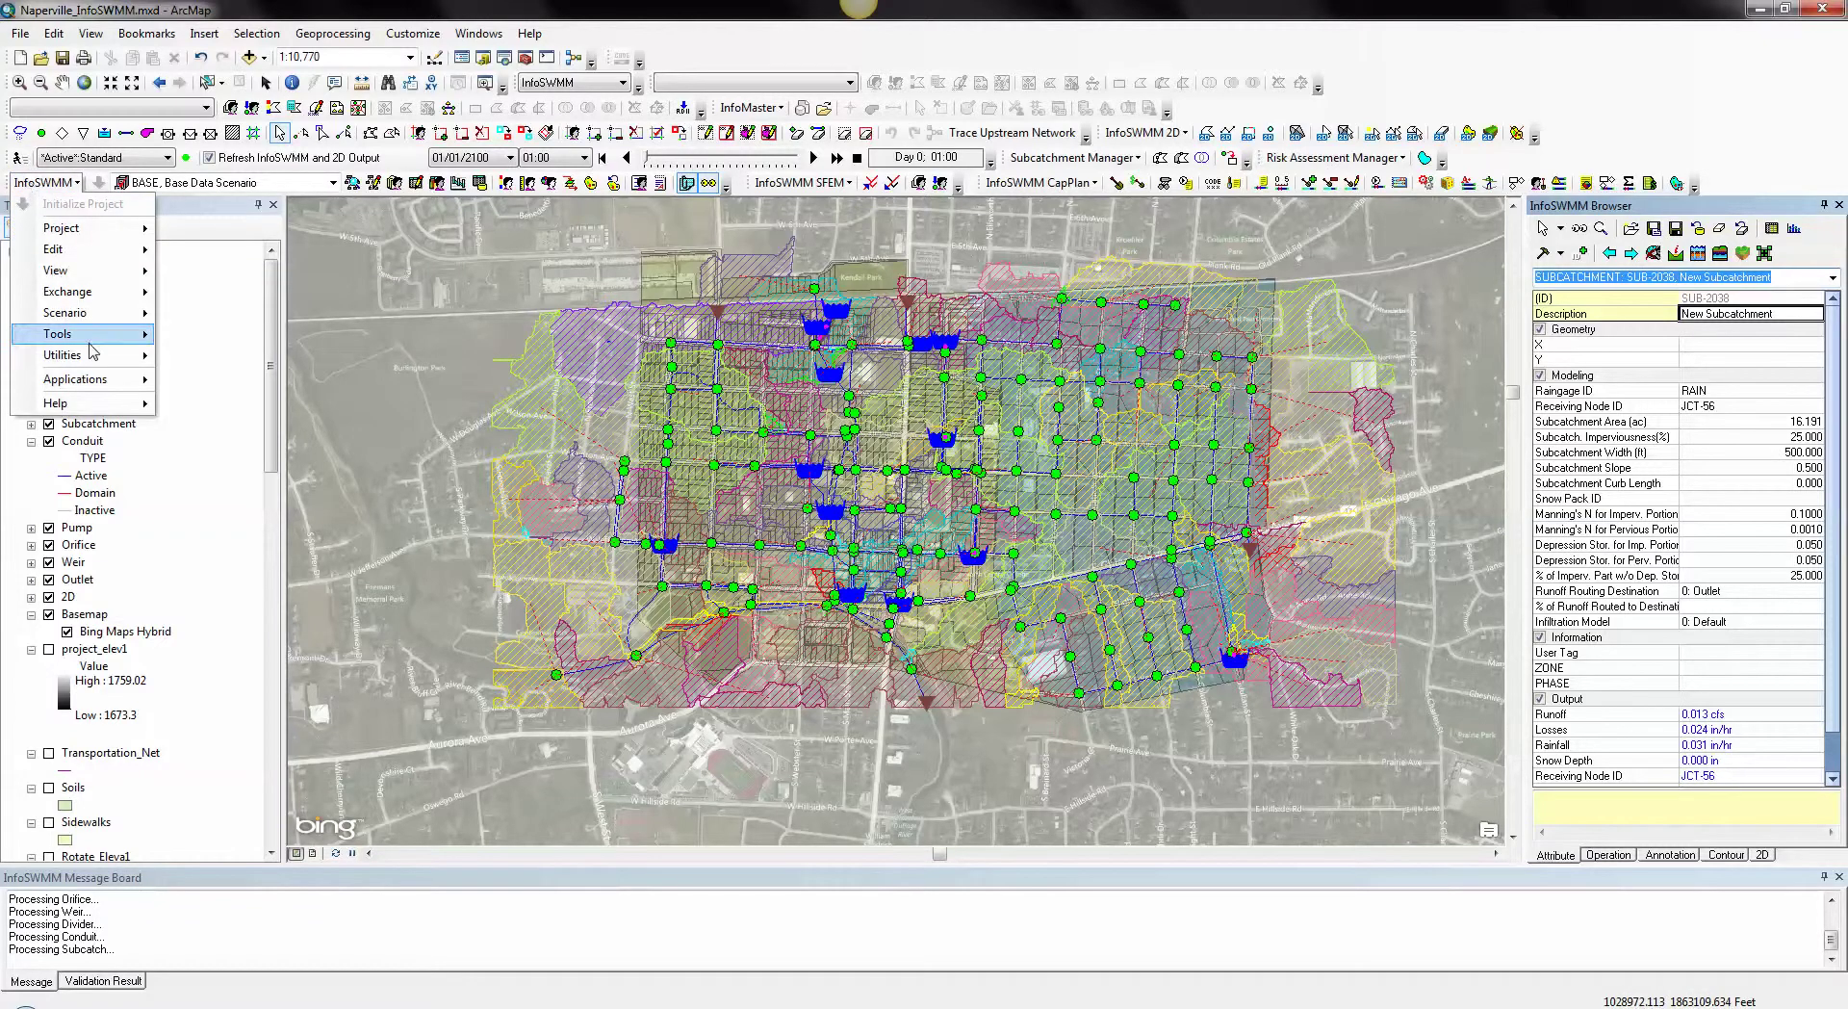
mouse_move(88, 344)
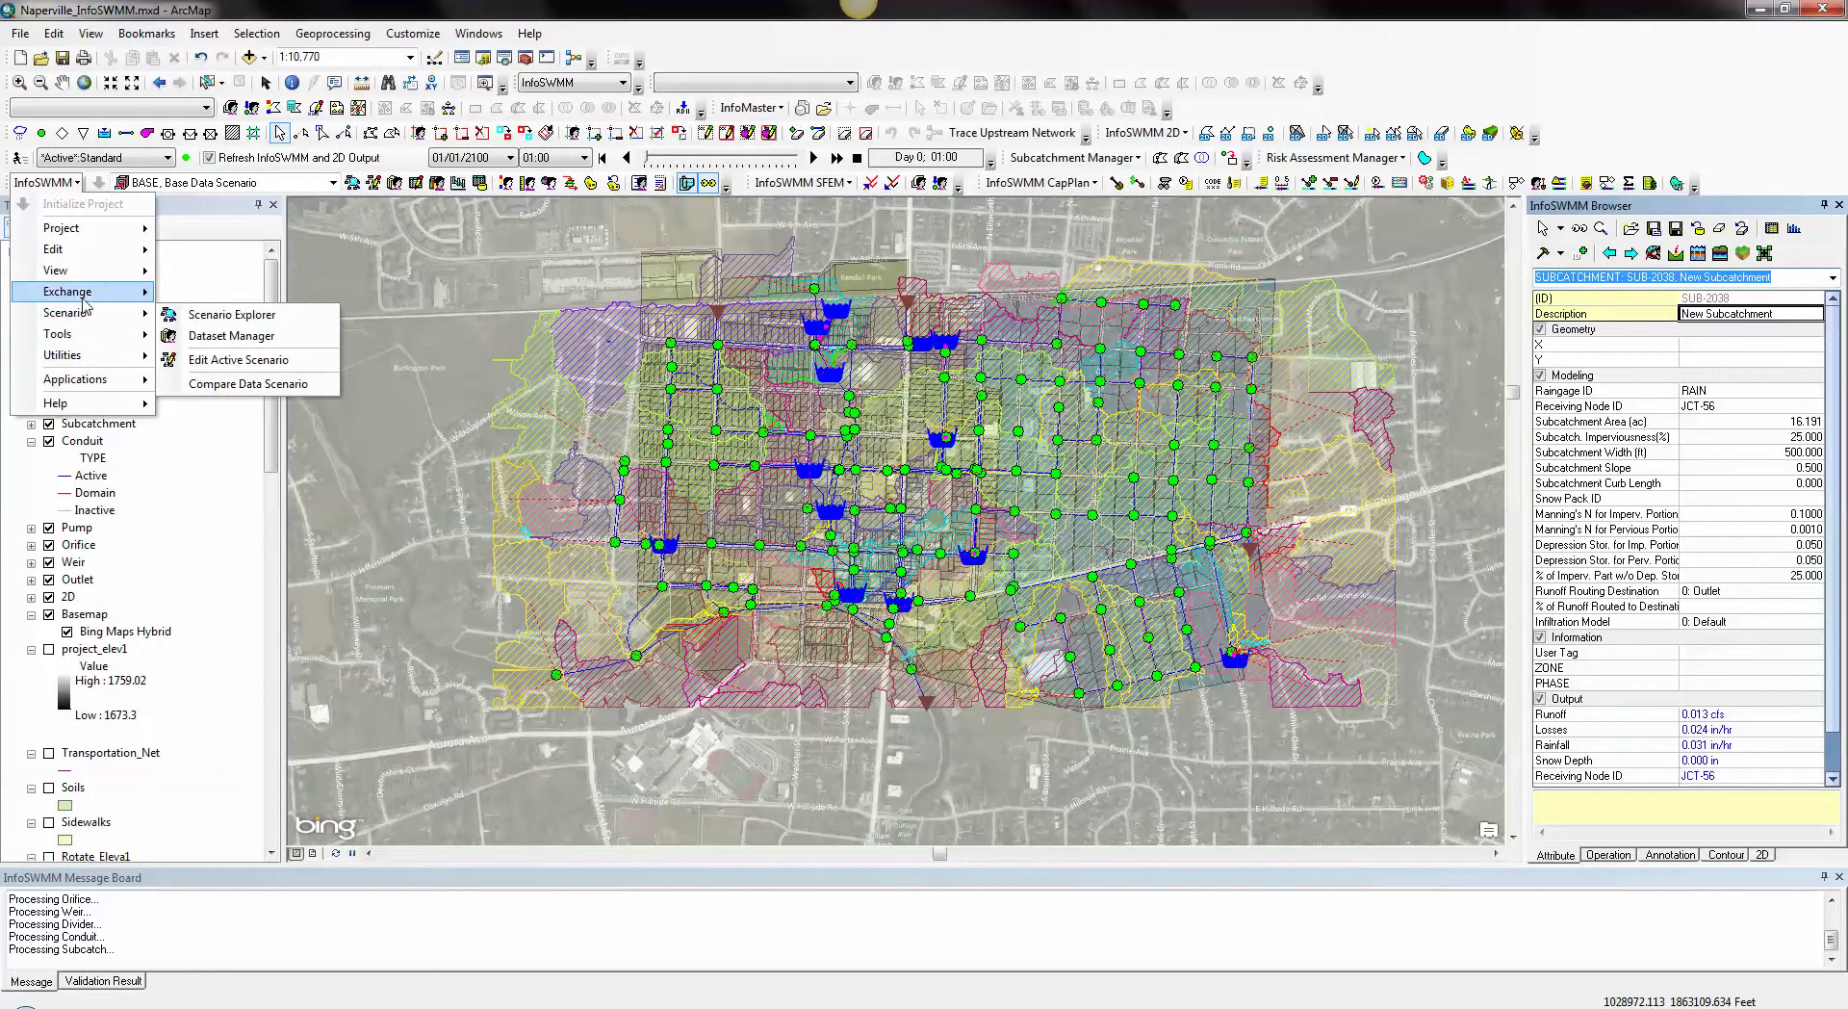
mouse_move(85, 304)
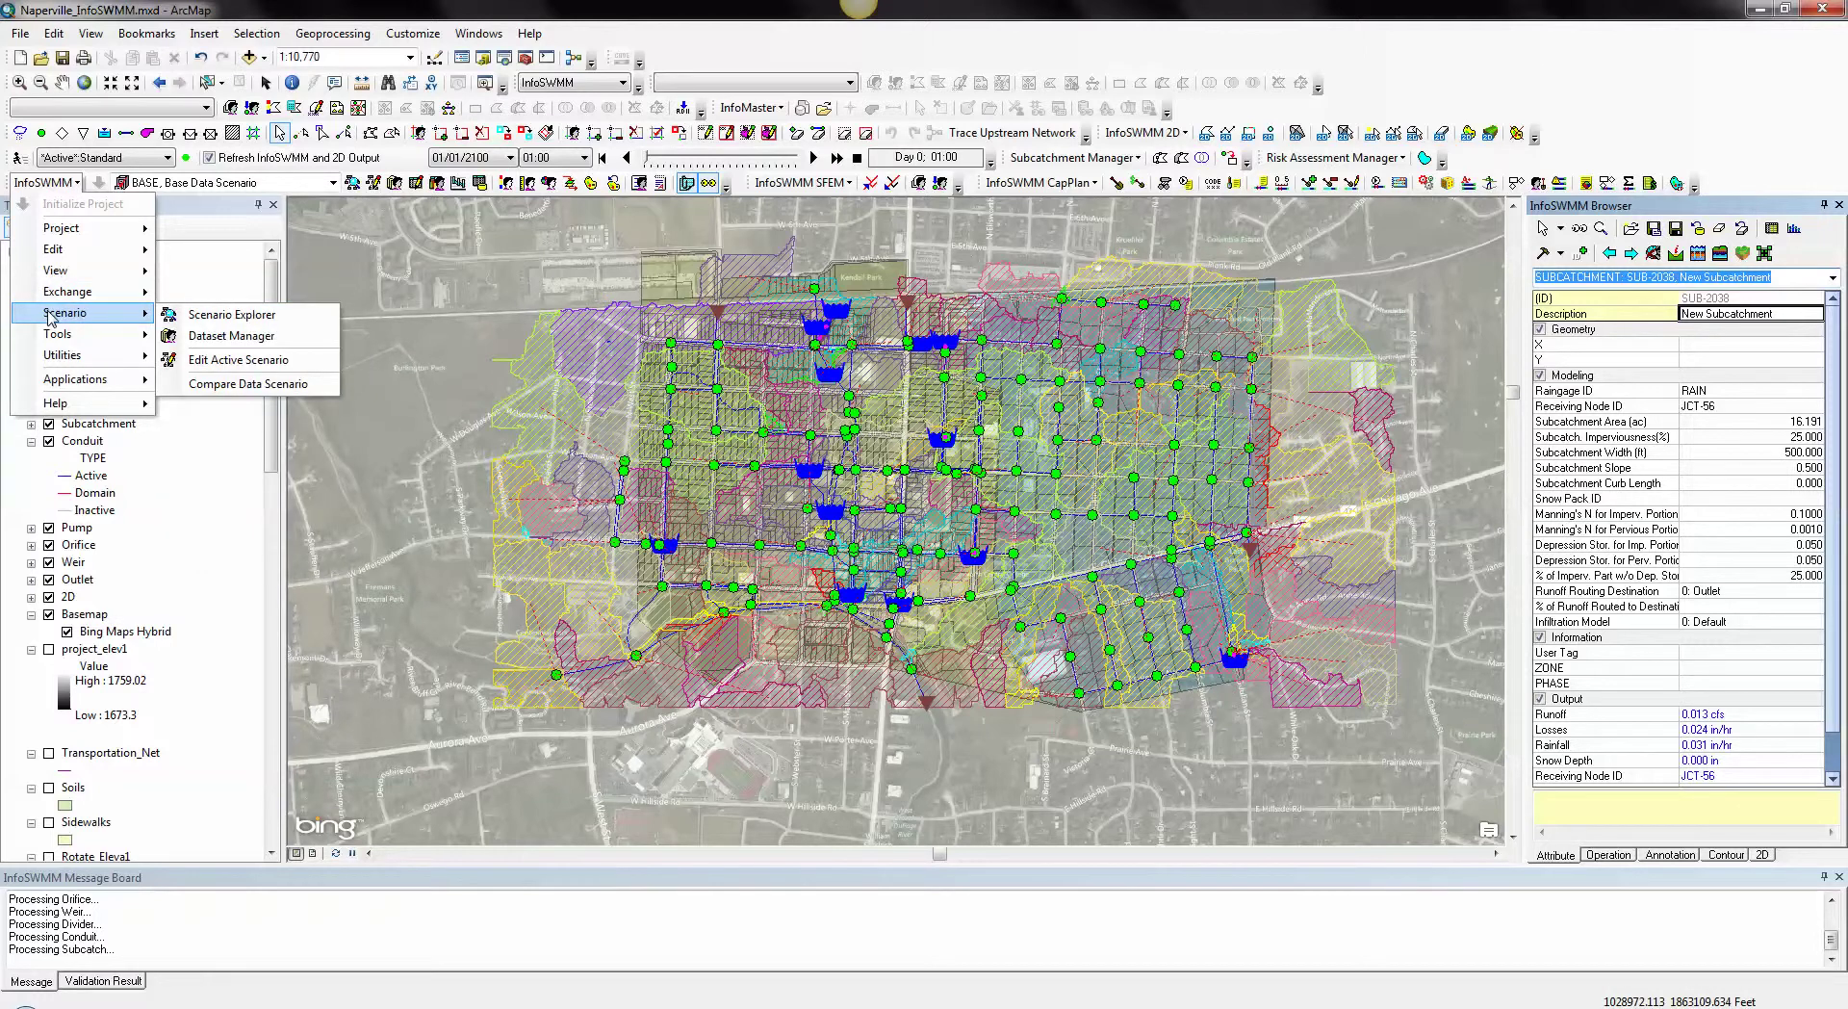
left_click(204, 315)
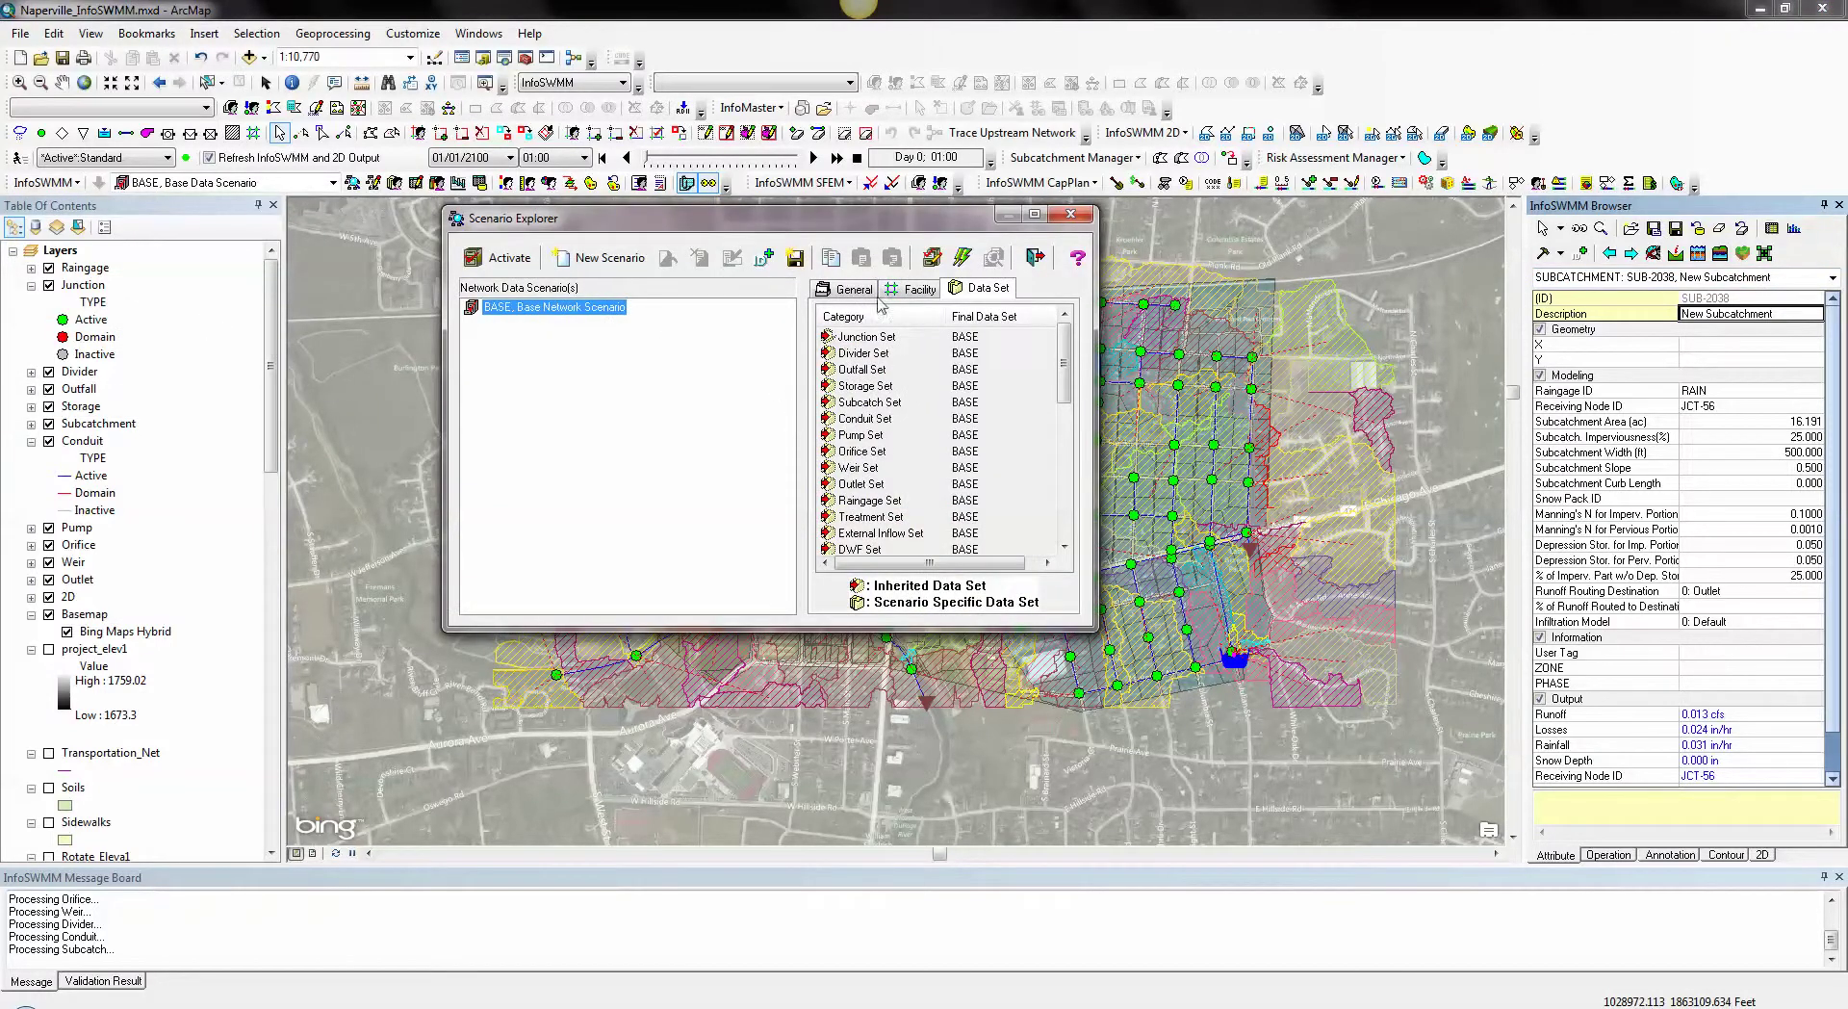
Step: Close the Scenario Explorer and open the Run Manager for the BASE simulation
left_click(1070, 214)
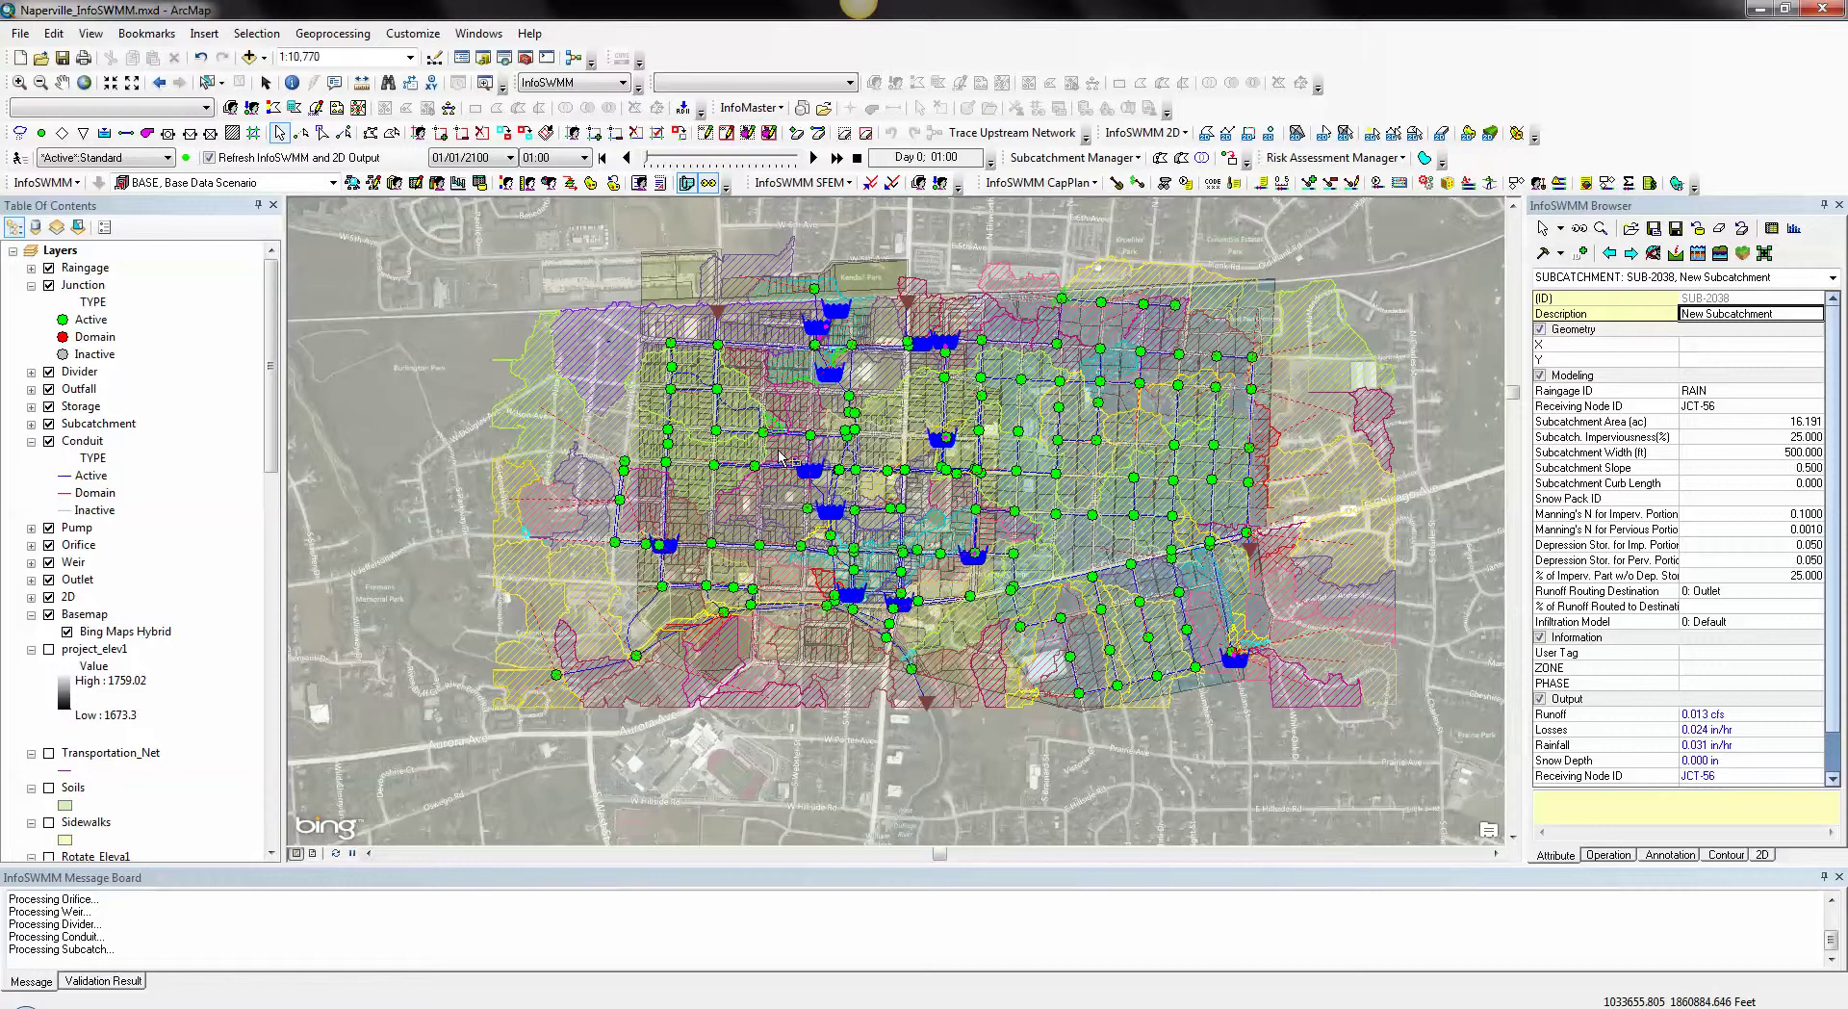
left_click(17, 161)
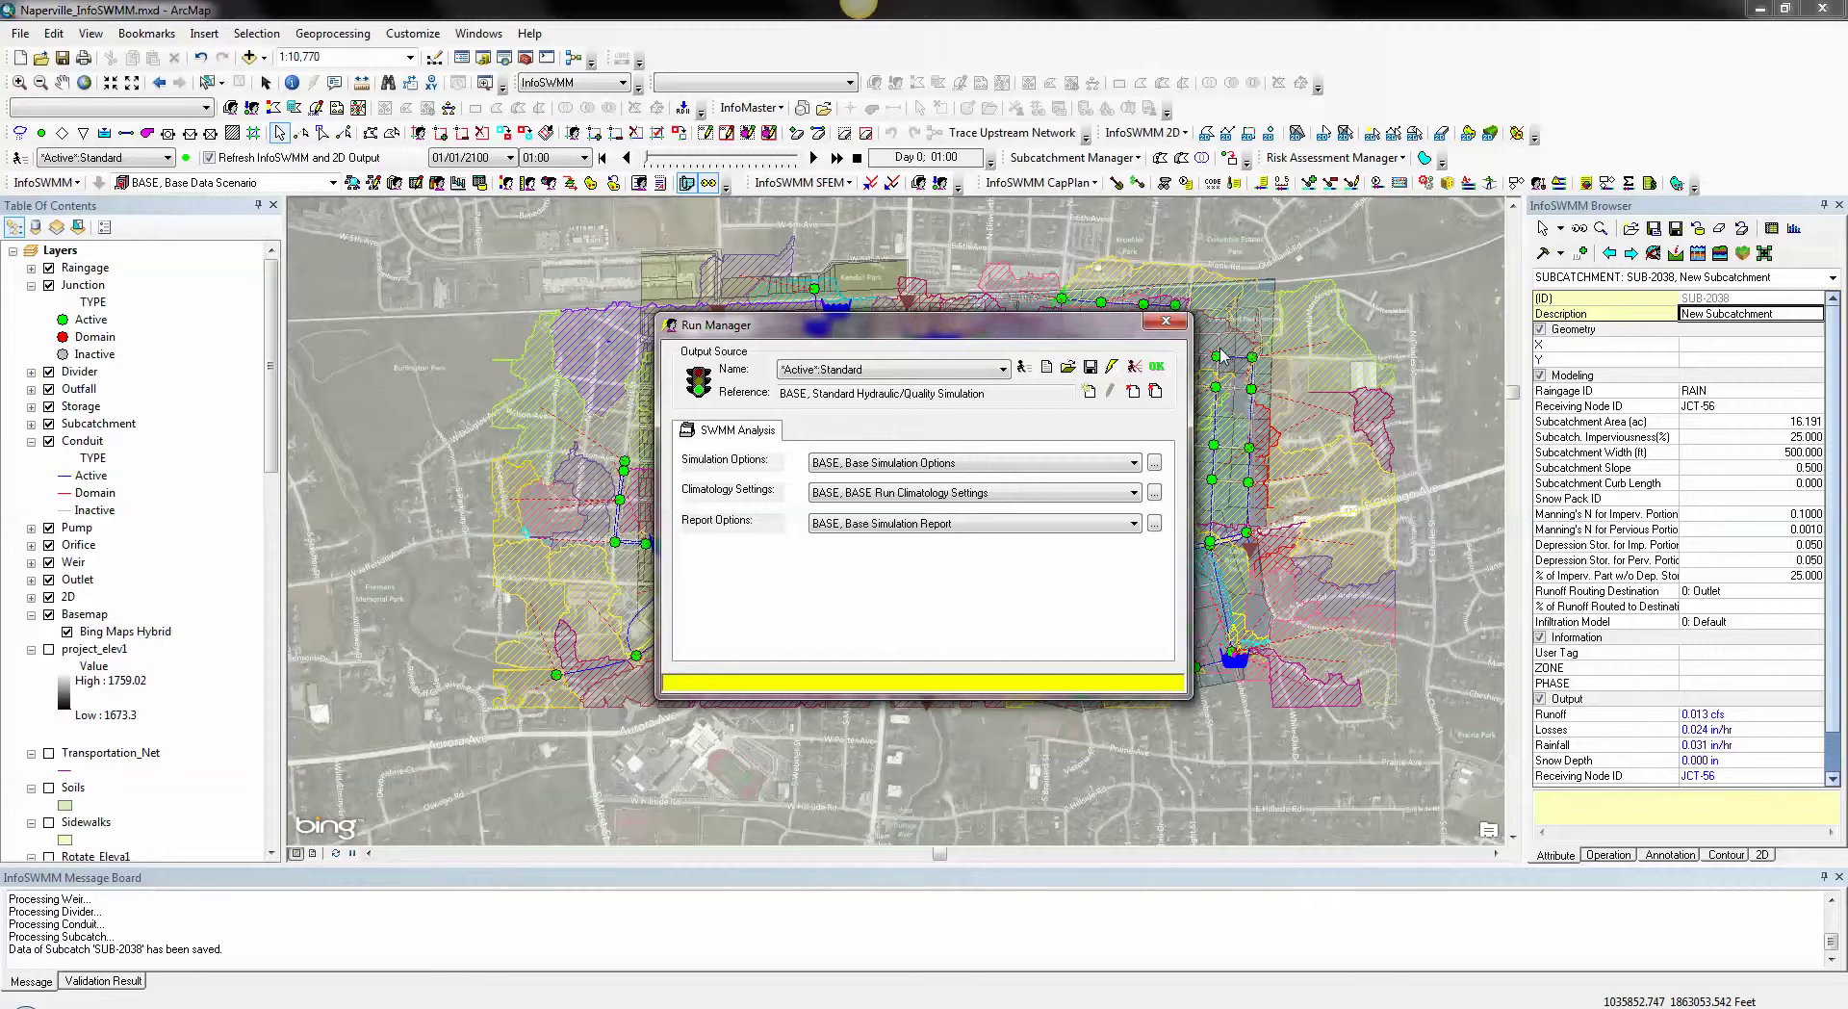
Step: In BASE Simulation Options, keep the EPA SWMM runoff model, then view the Quality and Advanced pages
left_click(1154, 465)
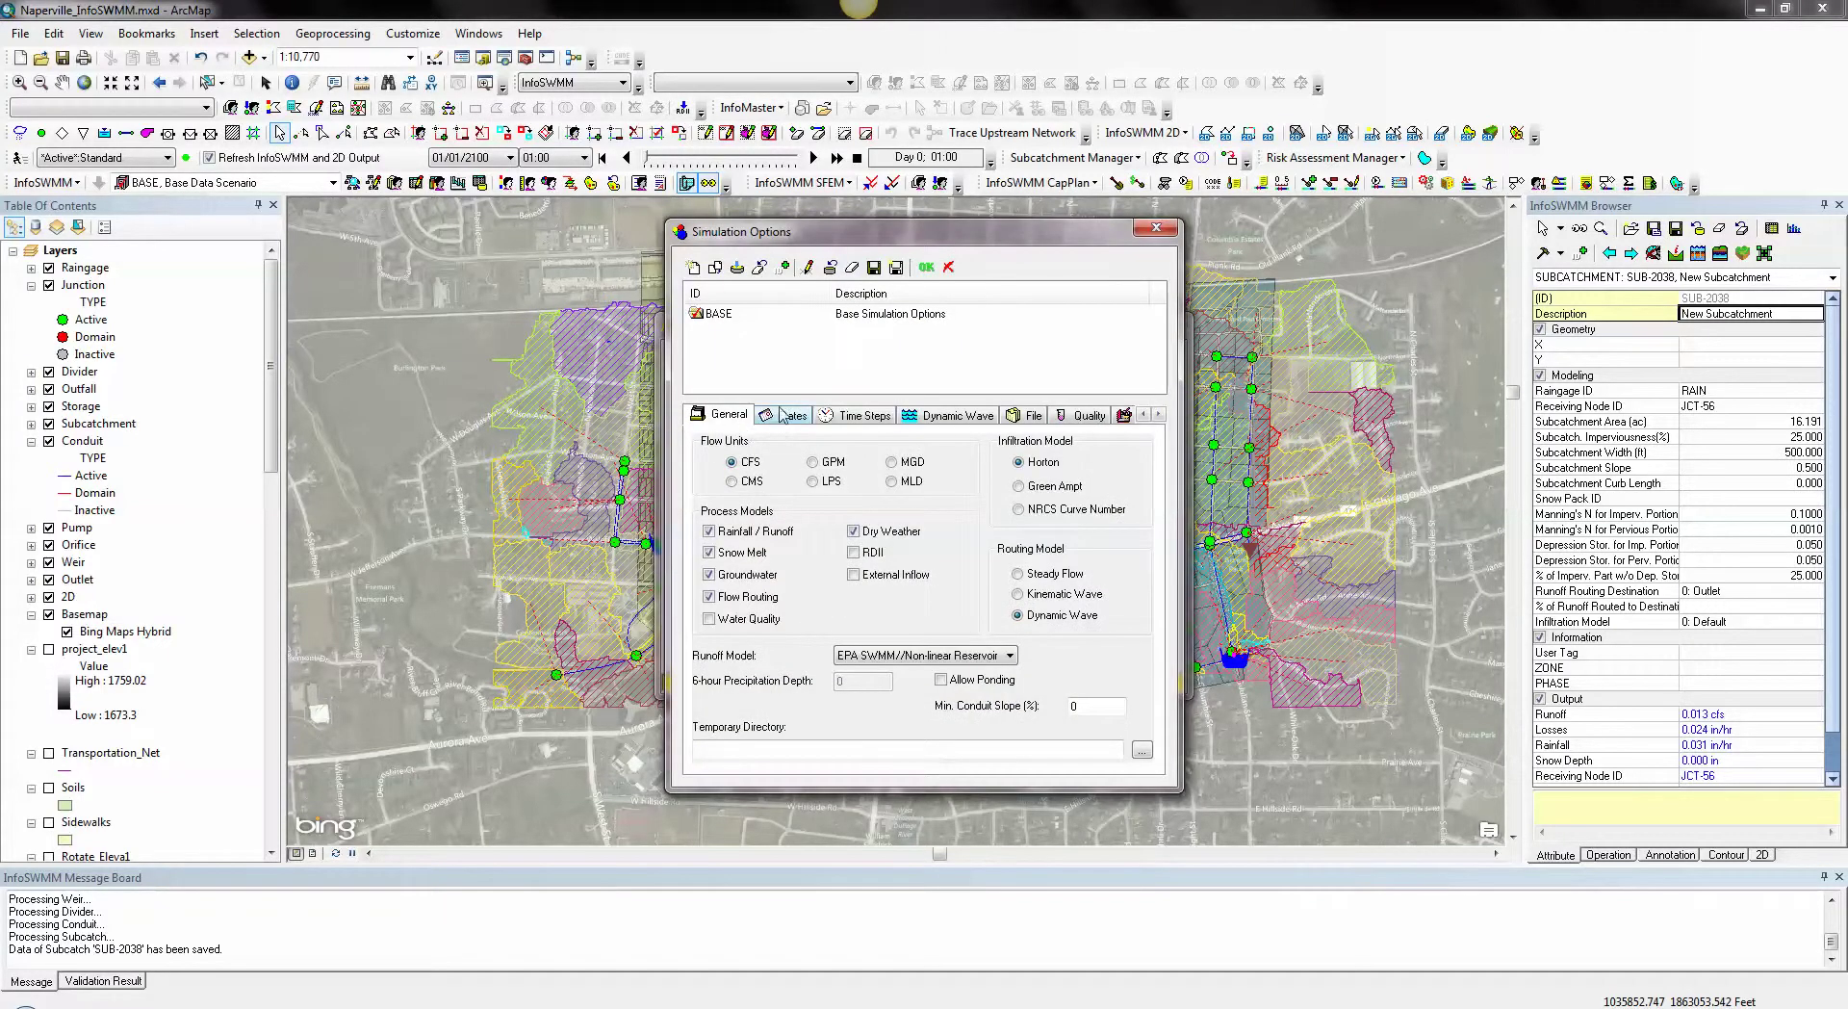
left_click(991, 654)
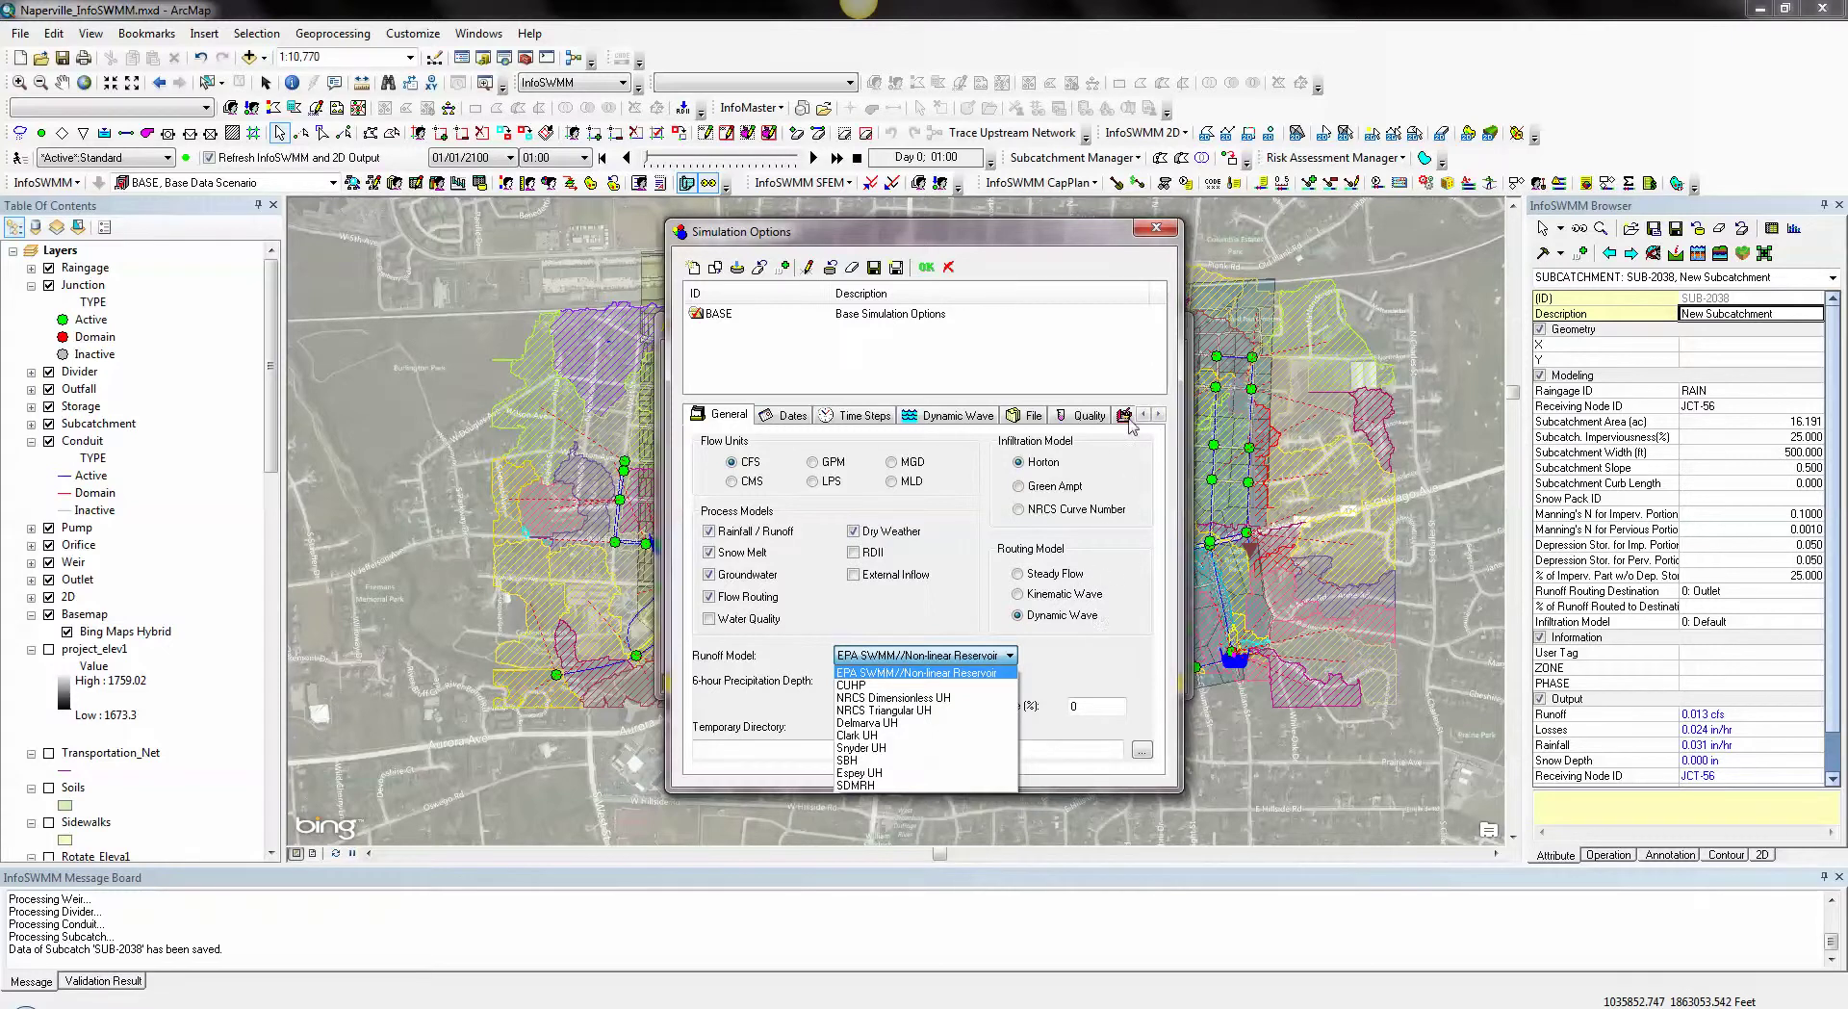
left_click(1083, 418)
left_click(1081, 417)
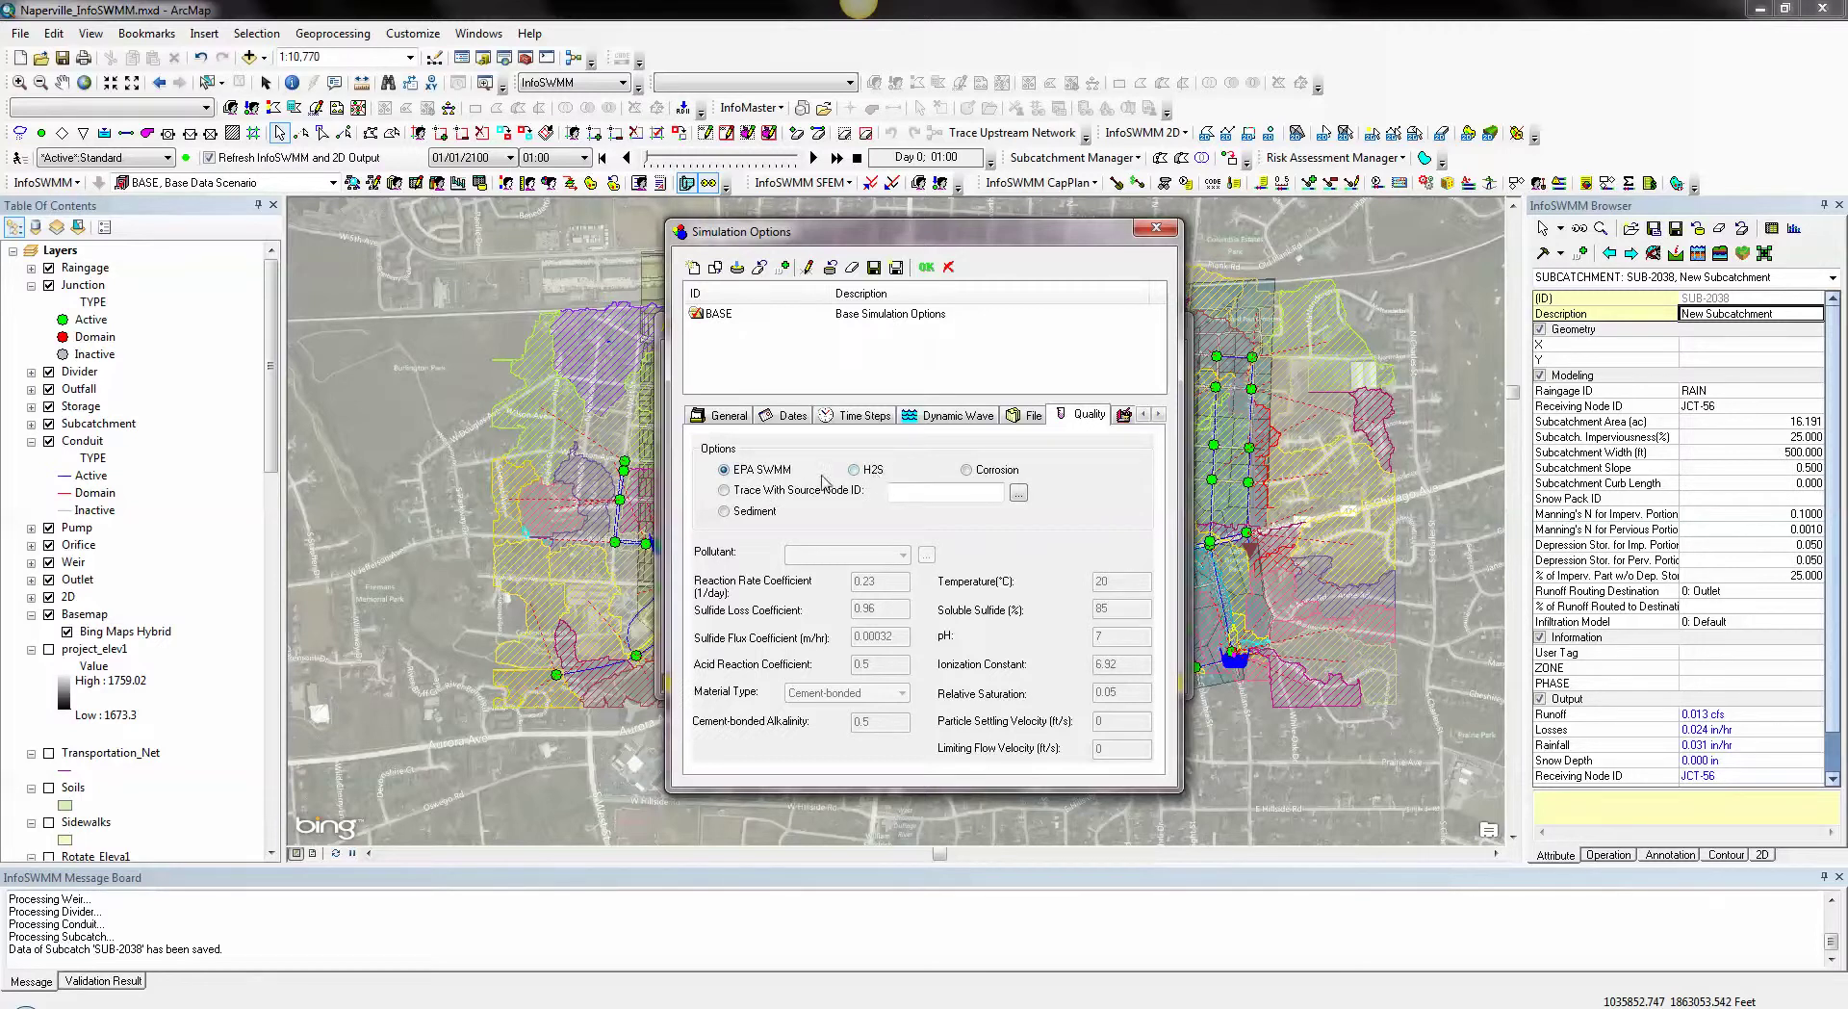
left_click(1158, 414)
left_click(1158, 414)
Step: Leave Maximum Allocated Threads at Default and save the BASE simulation options
left_click(1035, 418)
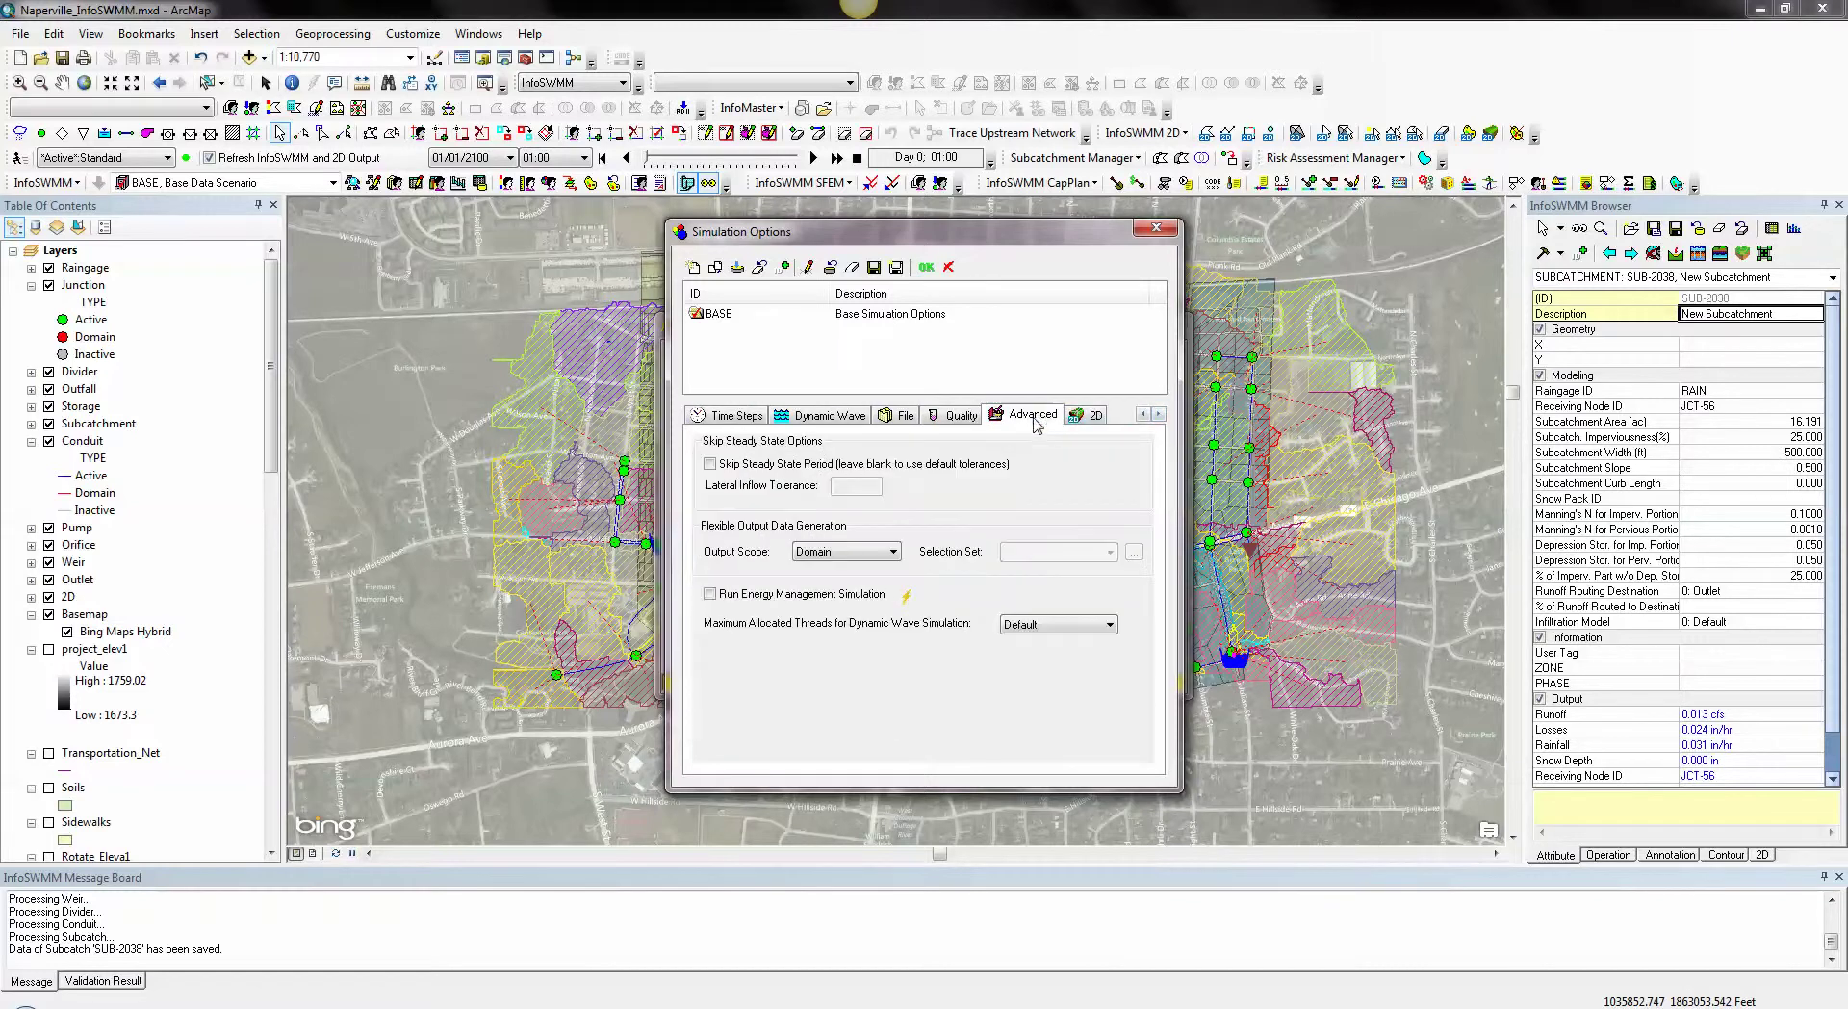
left_click(1022, 631)
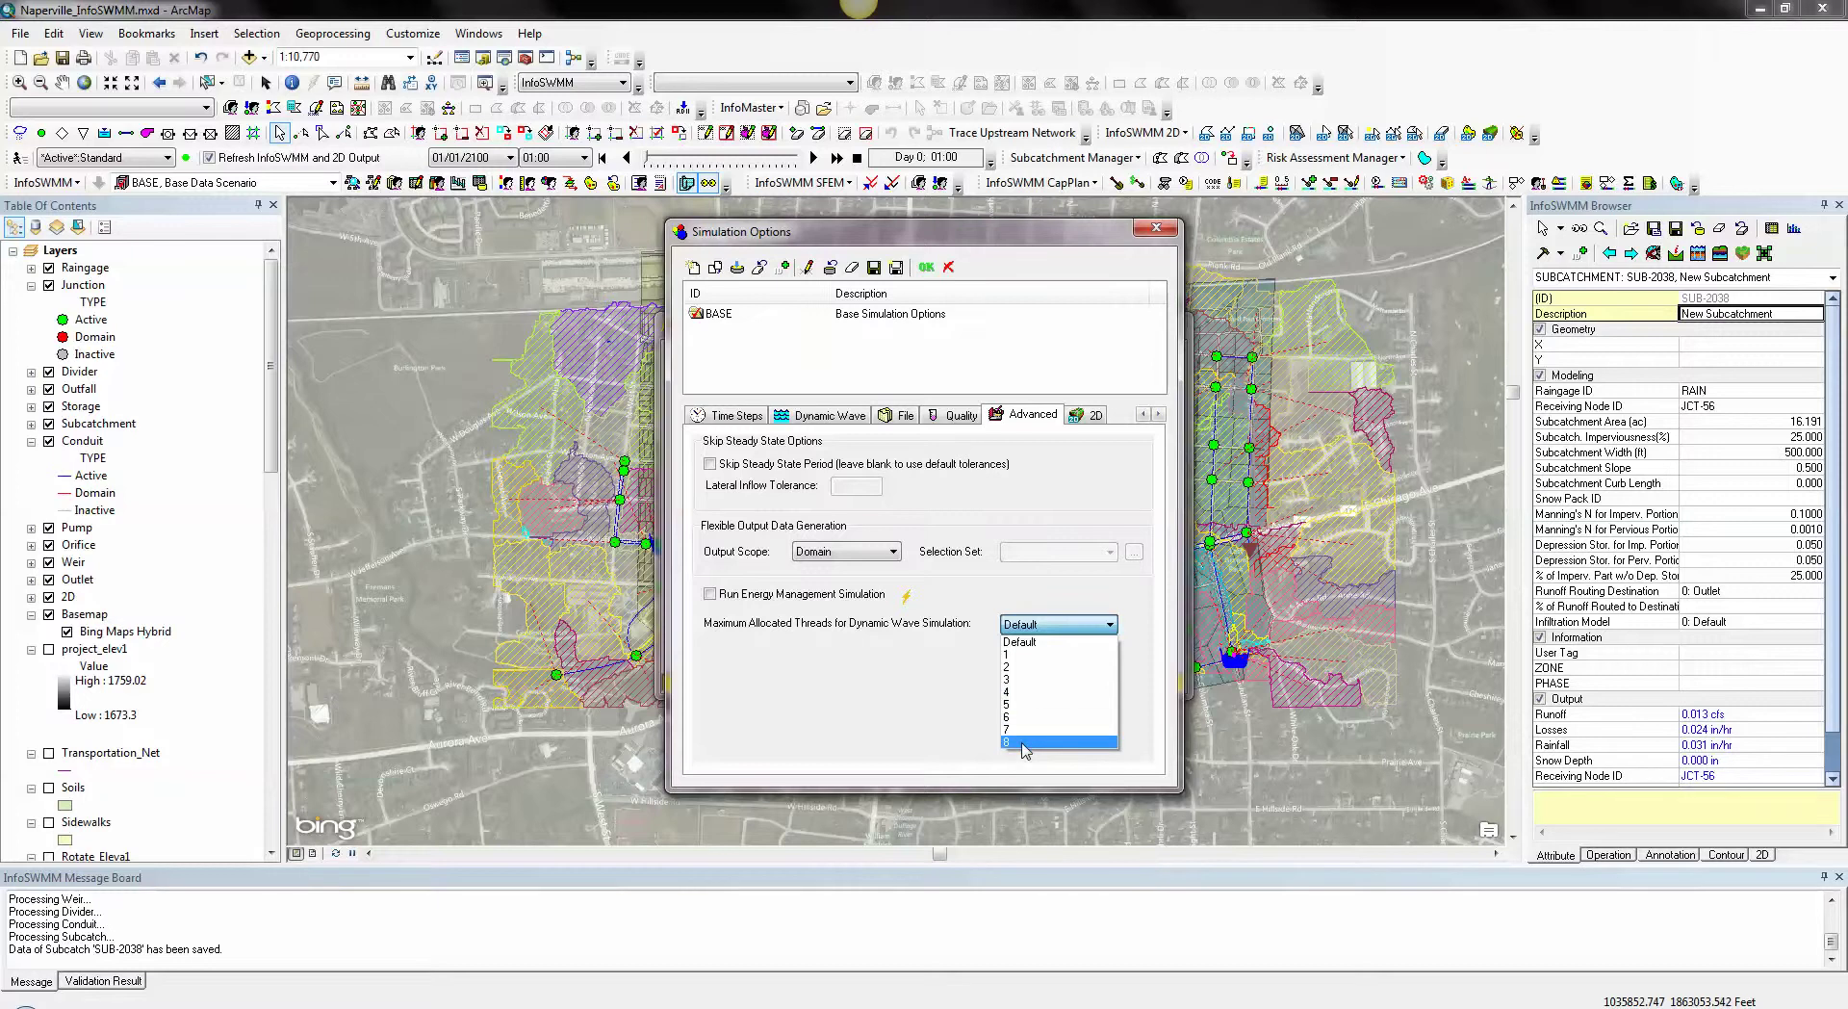
left_click(926, 267)
left_click(926, 266)
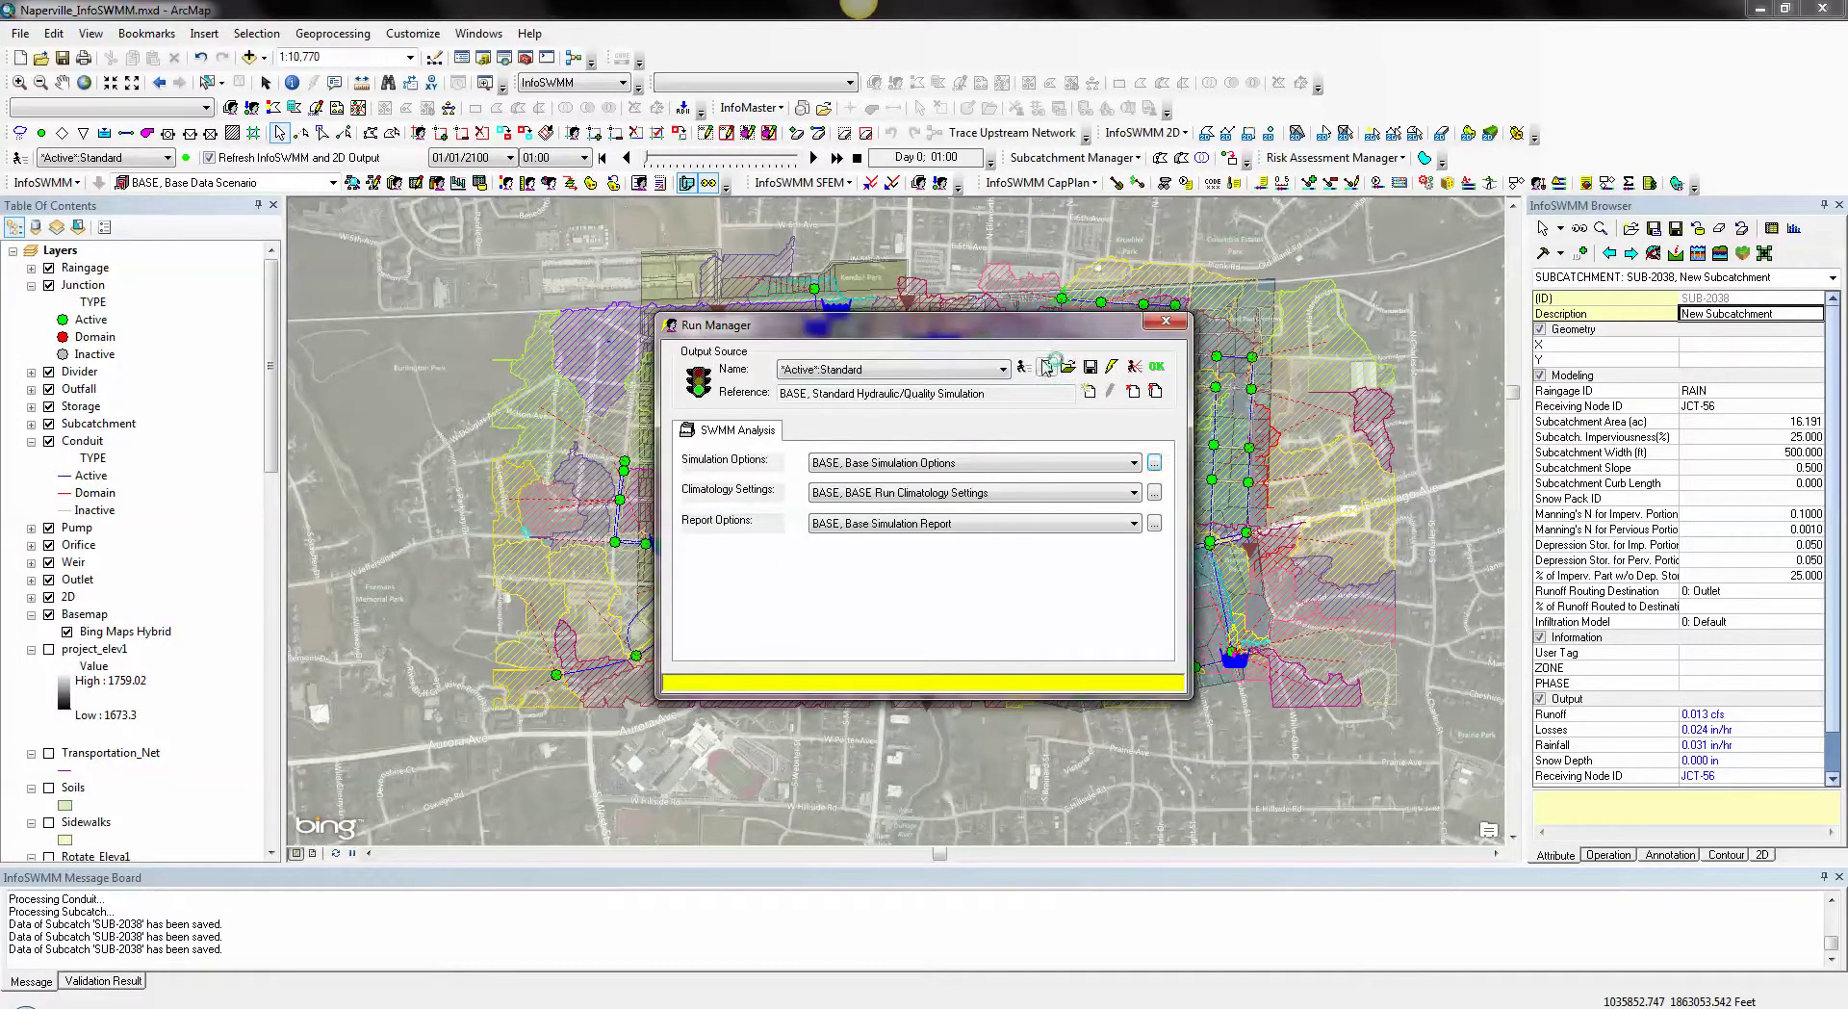
Step: Run the BASE simulation, scroll through its HTML report, then close the report and Run Manager
left_click(1045, 366)
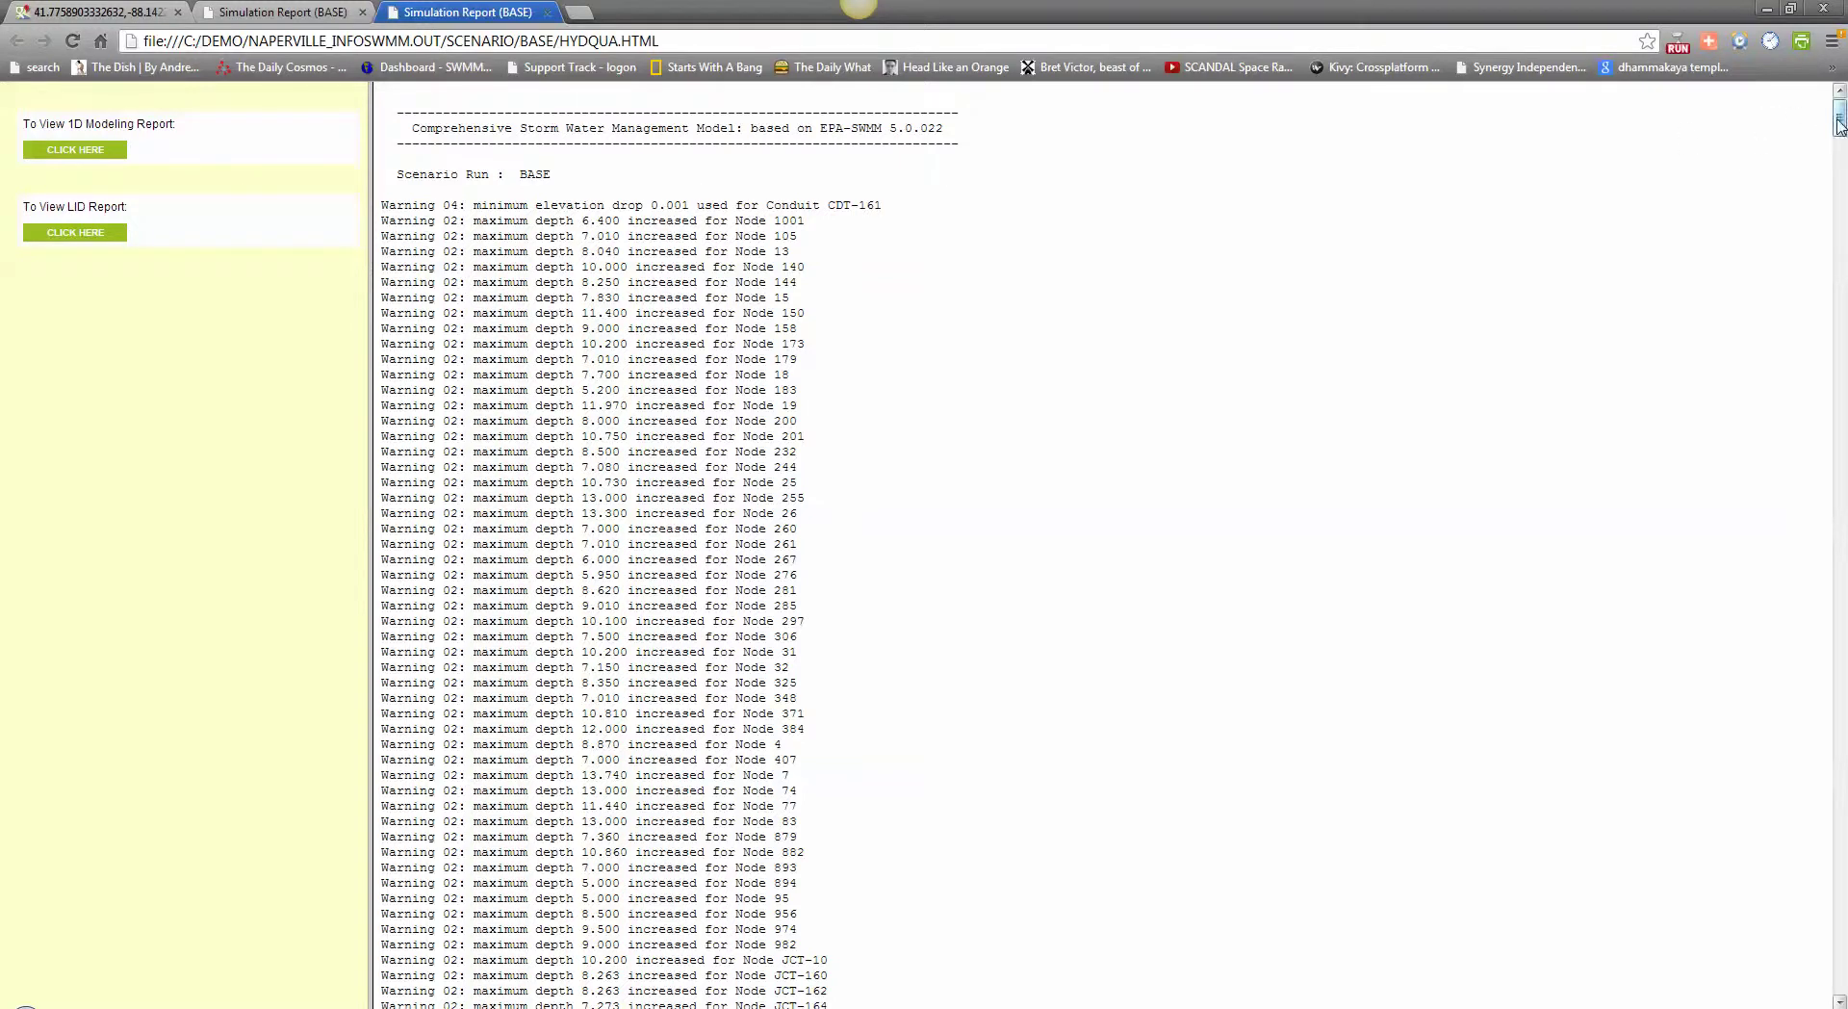
scroll(1840, 192, "down", 4)
left_click_drag(1839, 135, 1839, 265)
left_click(1812, 9)
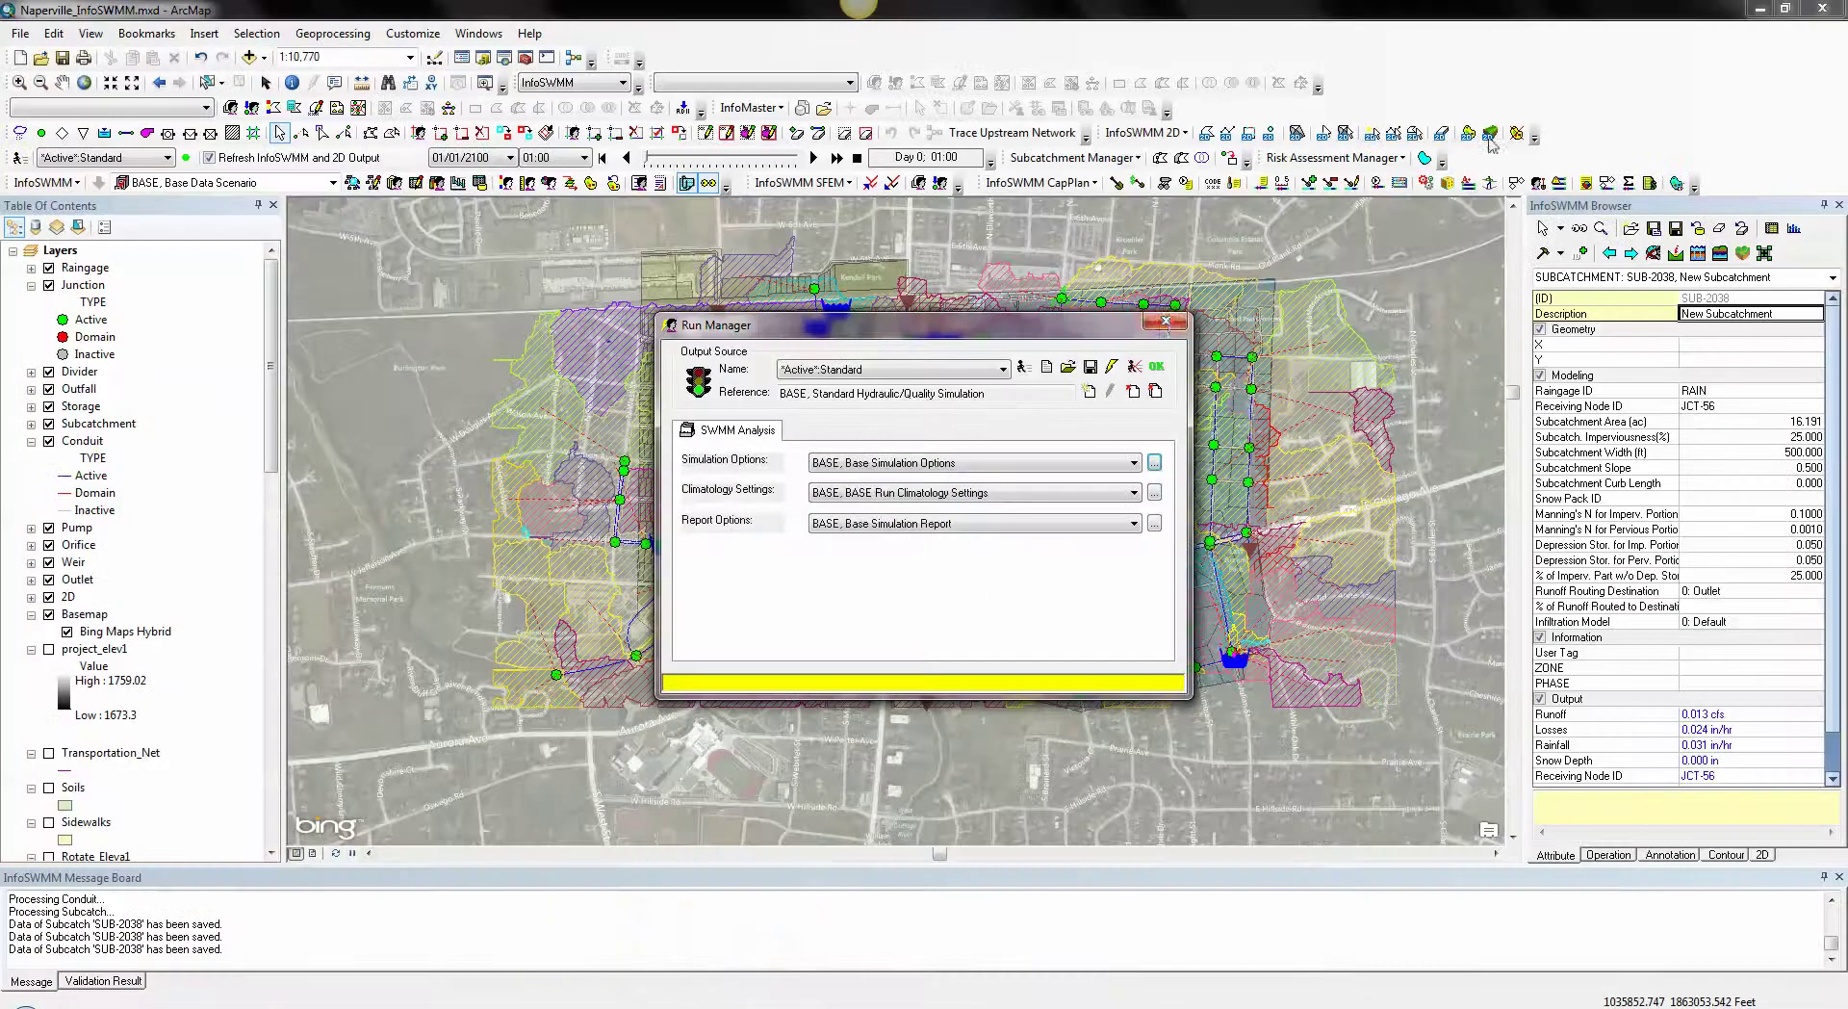
left_click(1159, 325)
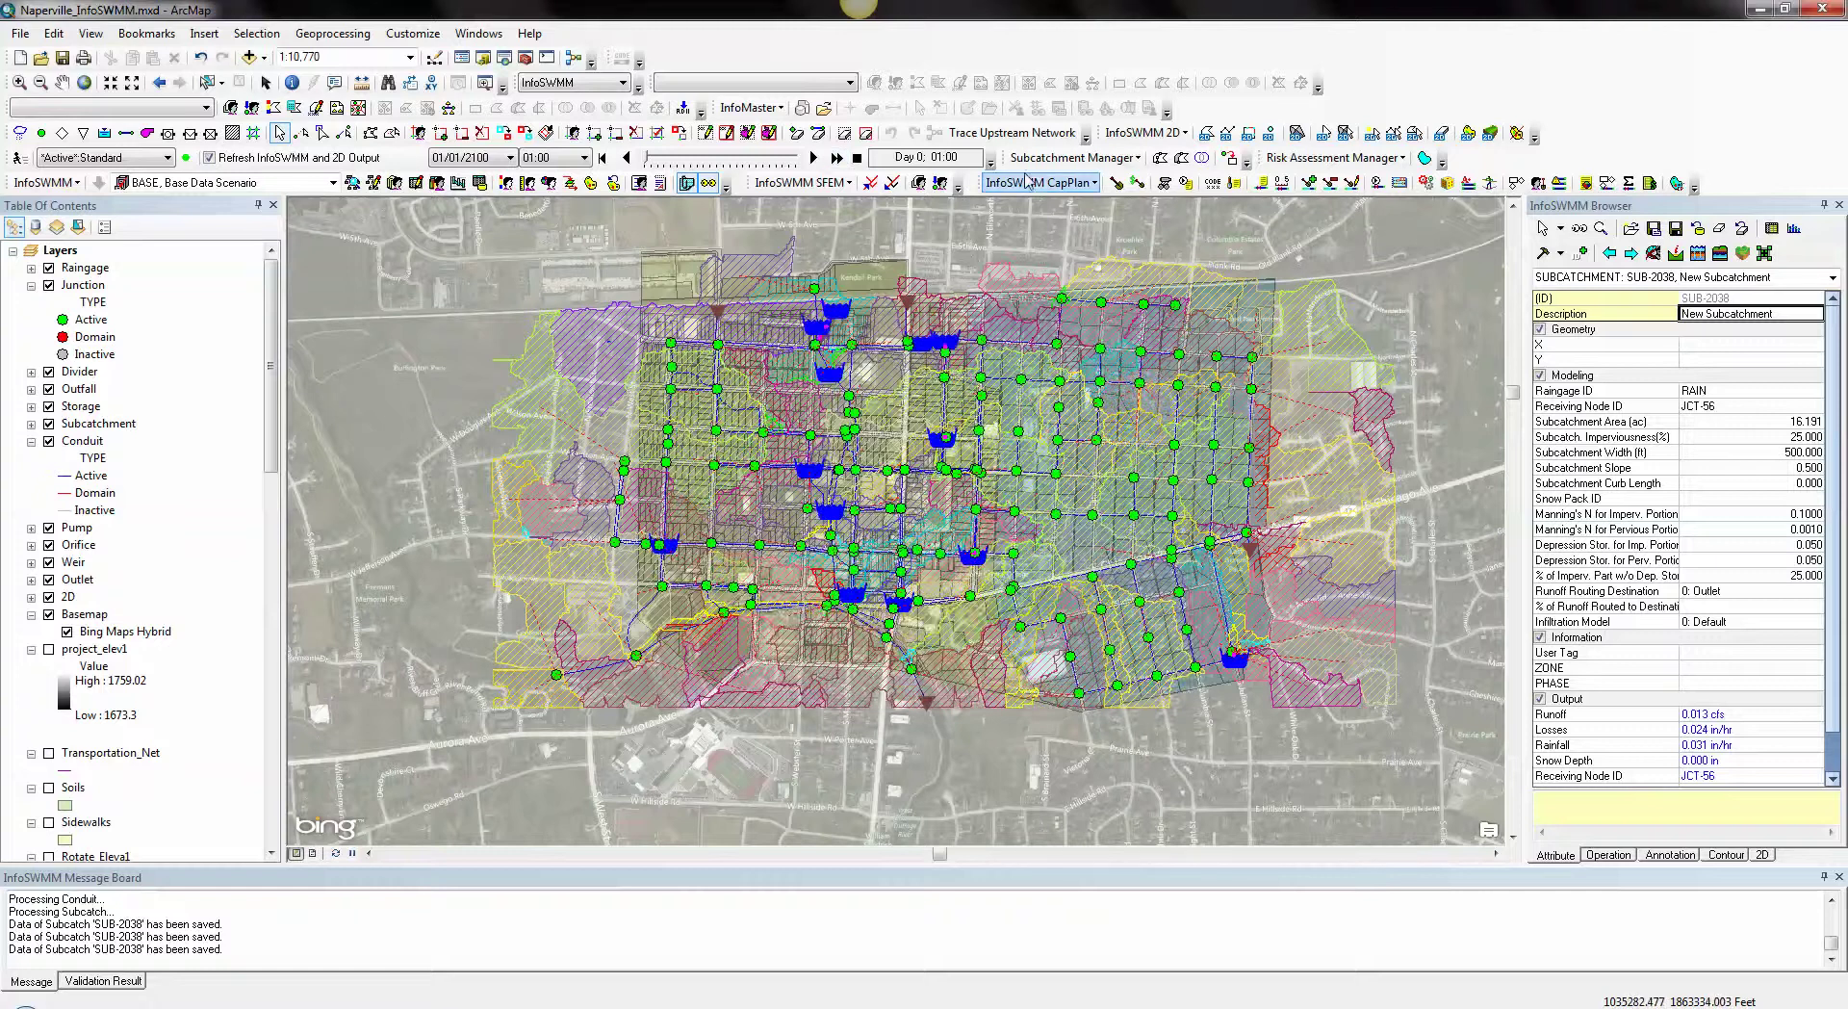
Step: Create a new tabular Storage Summary report in Report Manager, review it, then close Report Manager
left_click(43, 185)
mouse_move(96, 334)
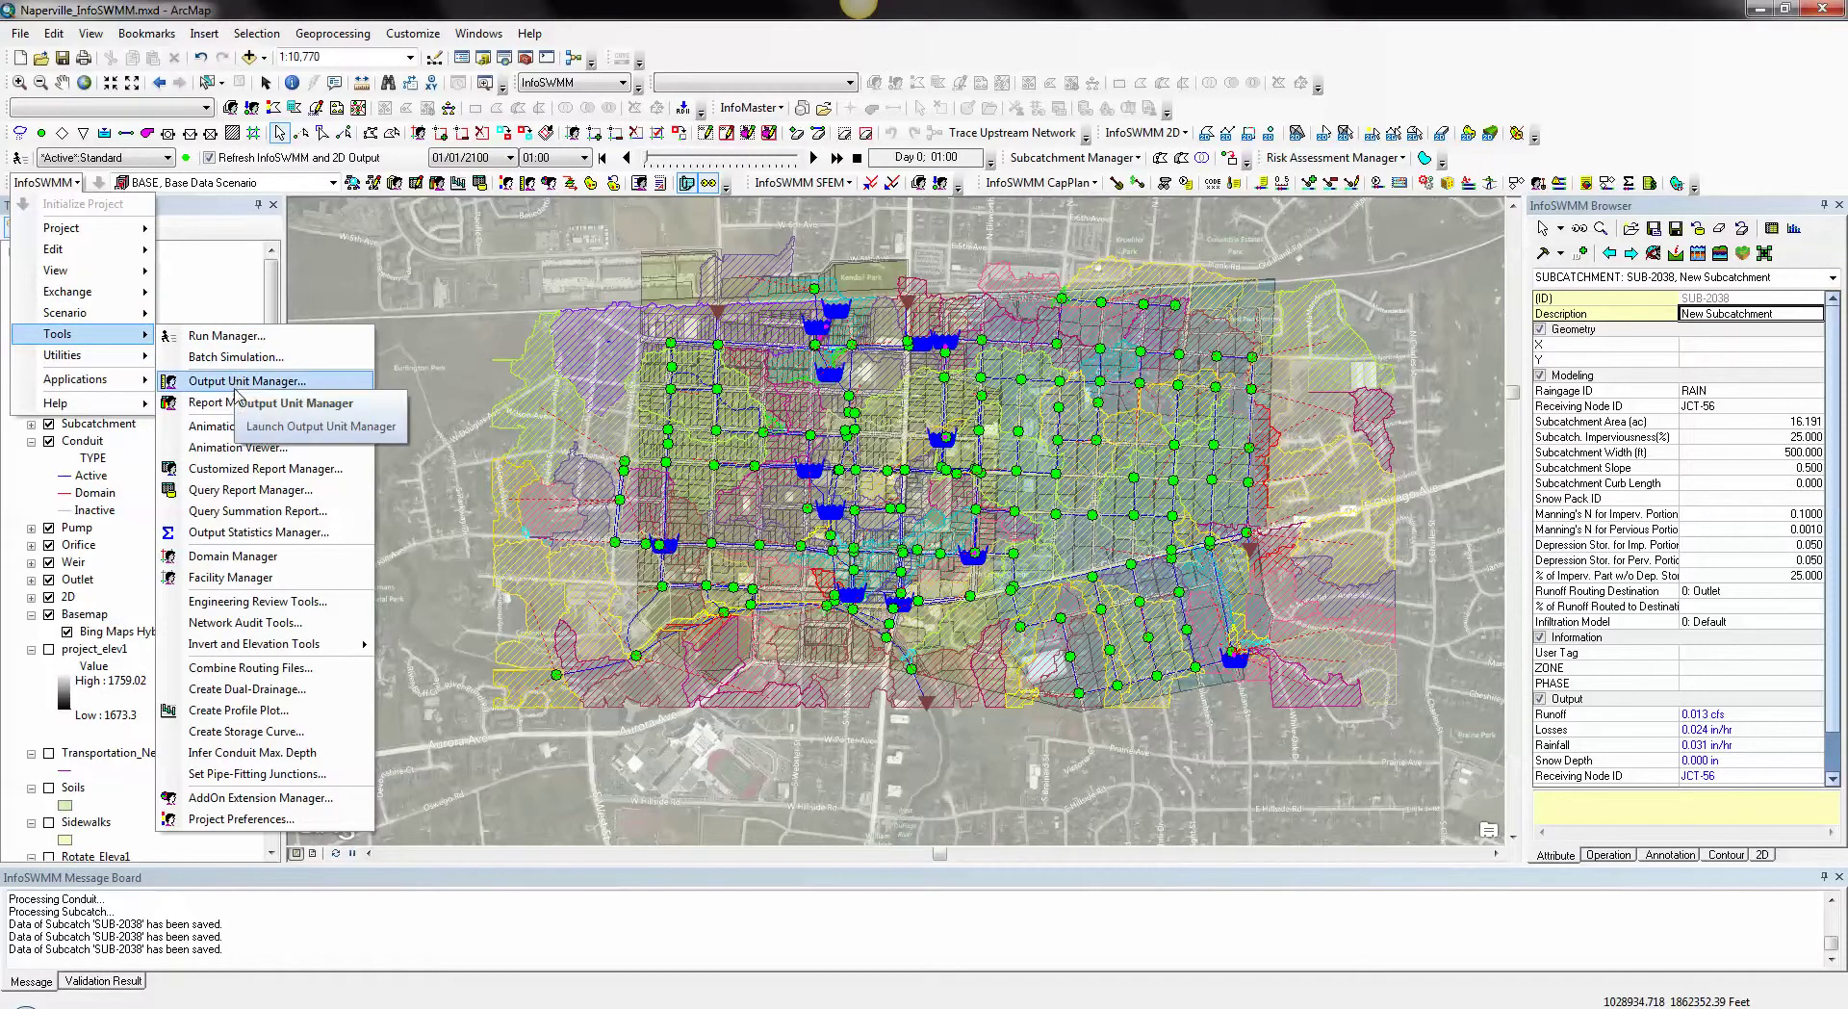
left_click(231, 402)
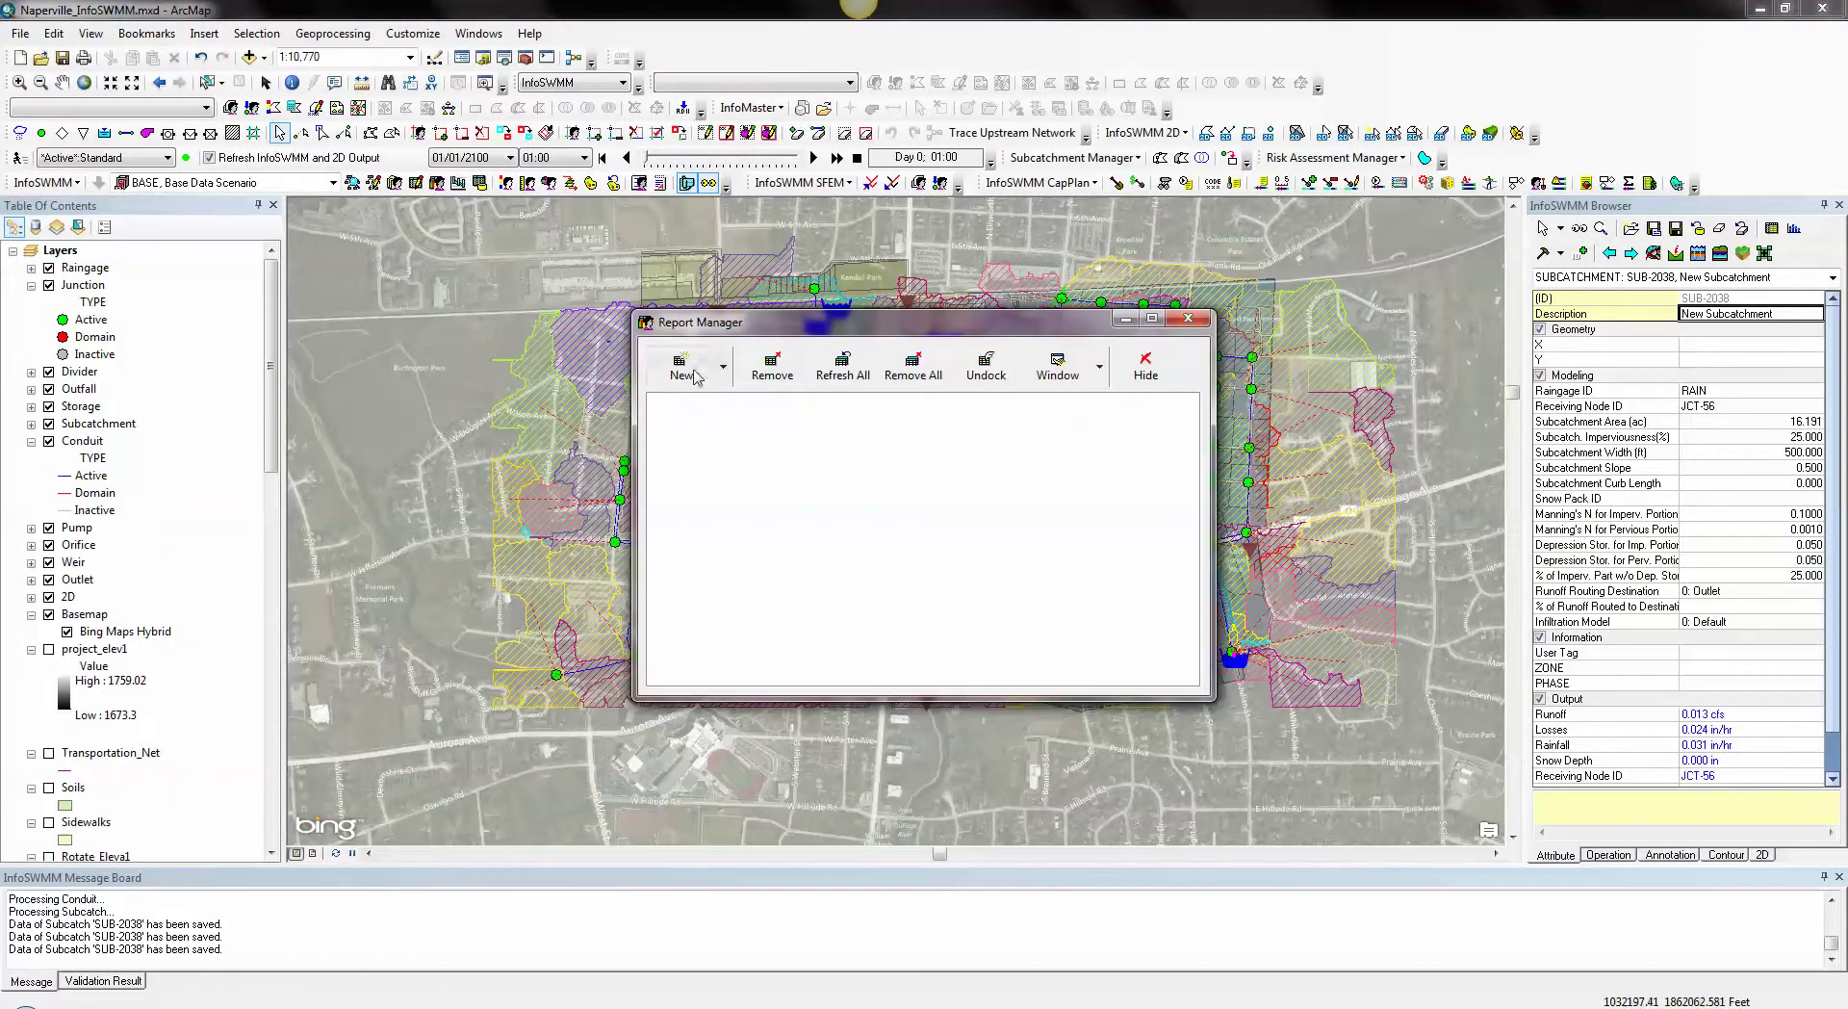
left_click(681, 366)
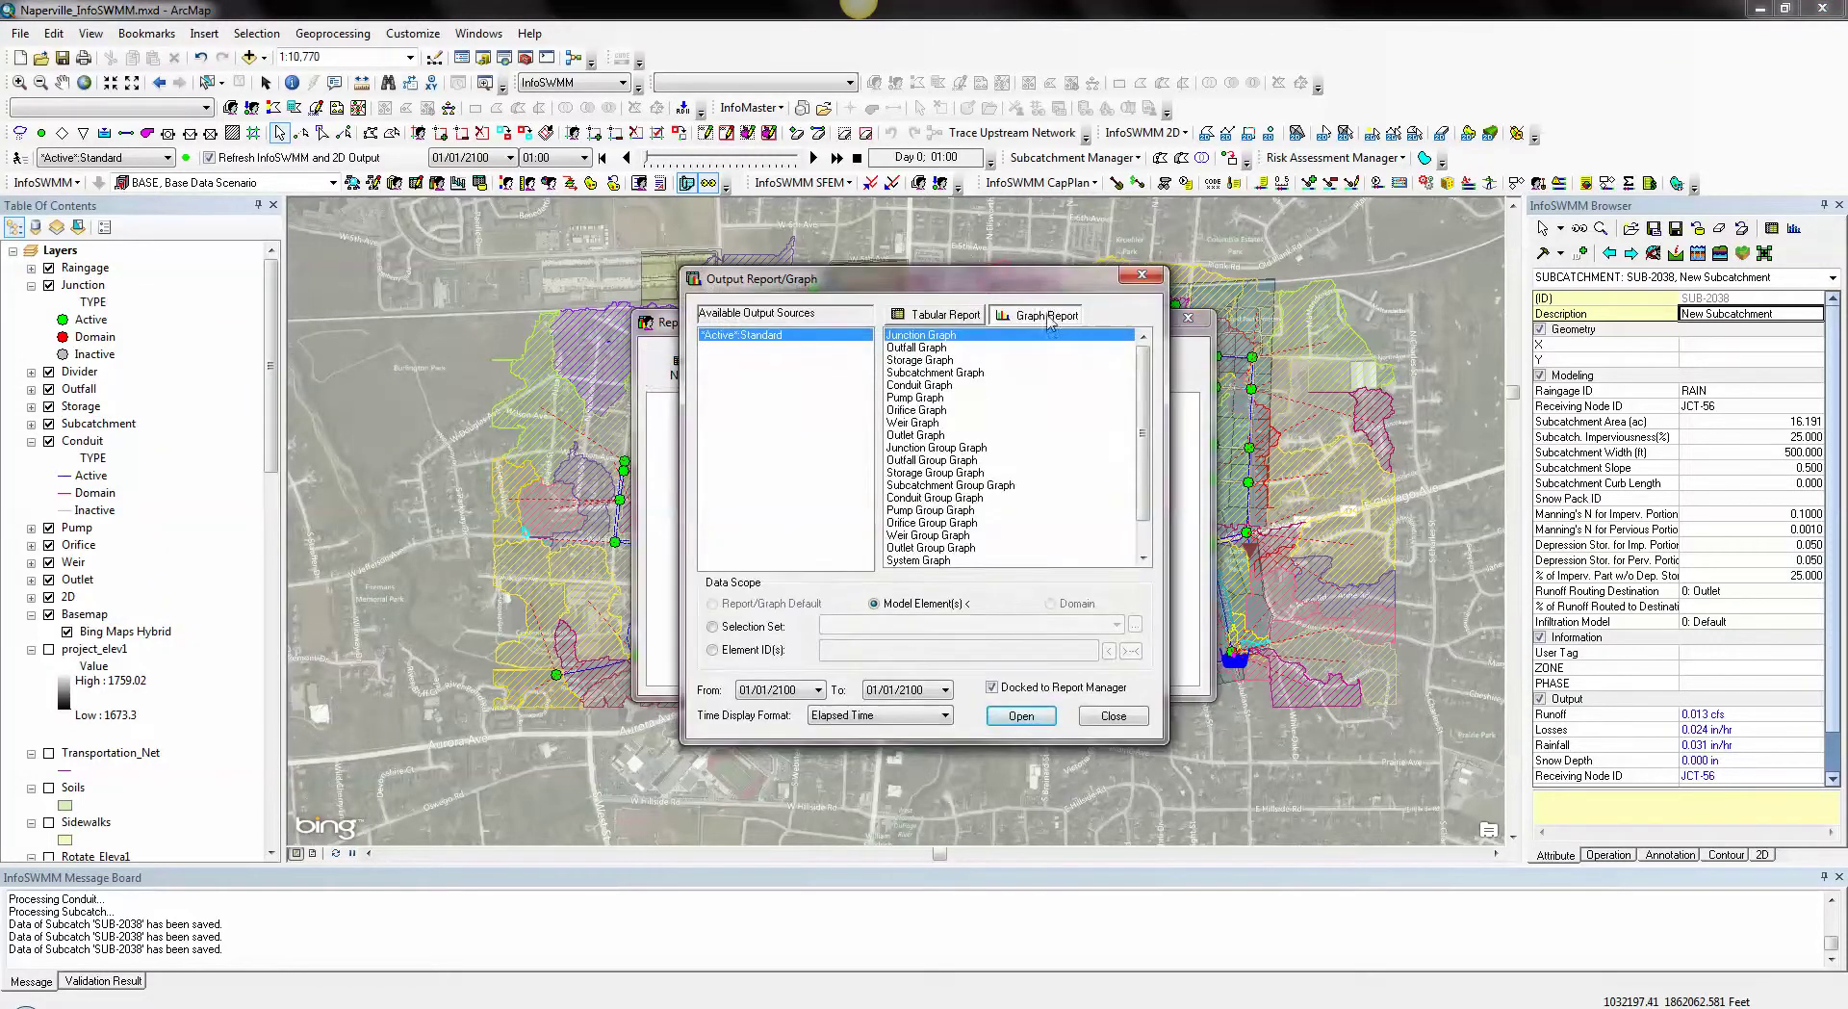
left_click(944, 318)
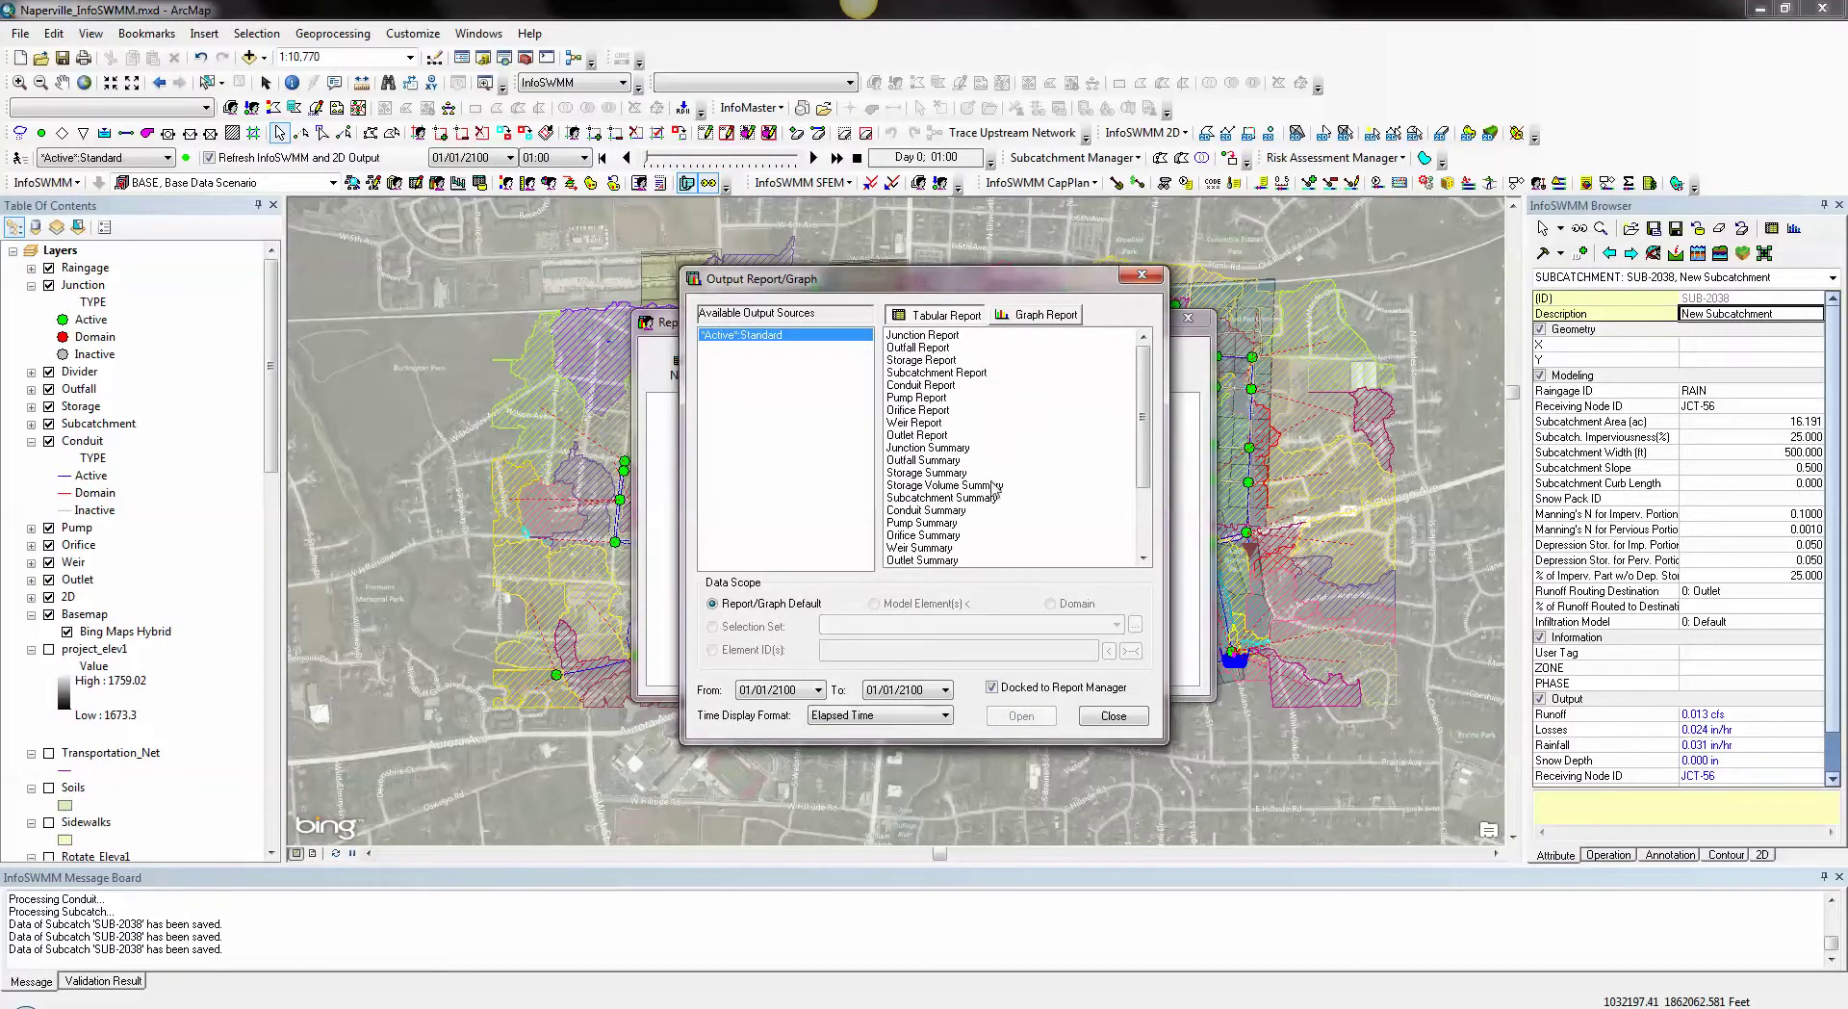
double_click(933, 472)
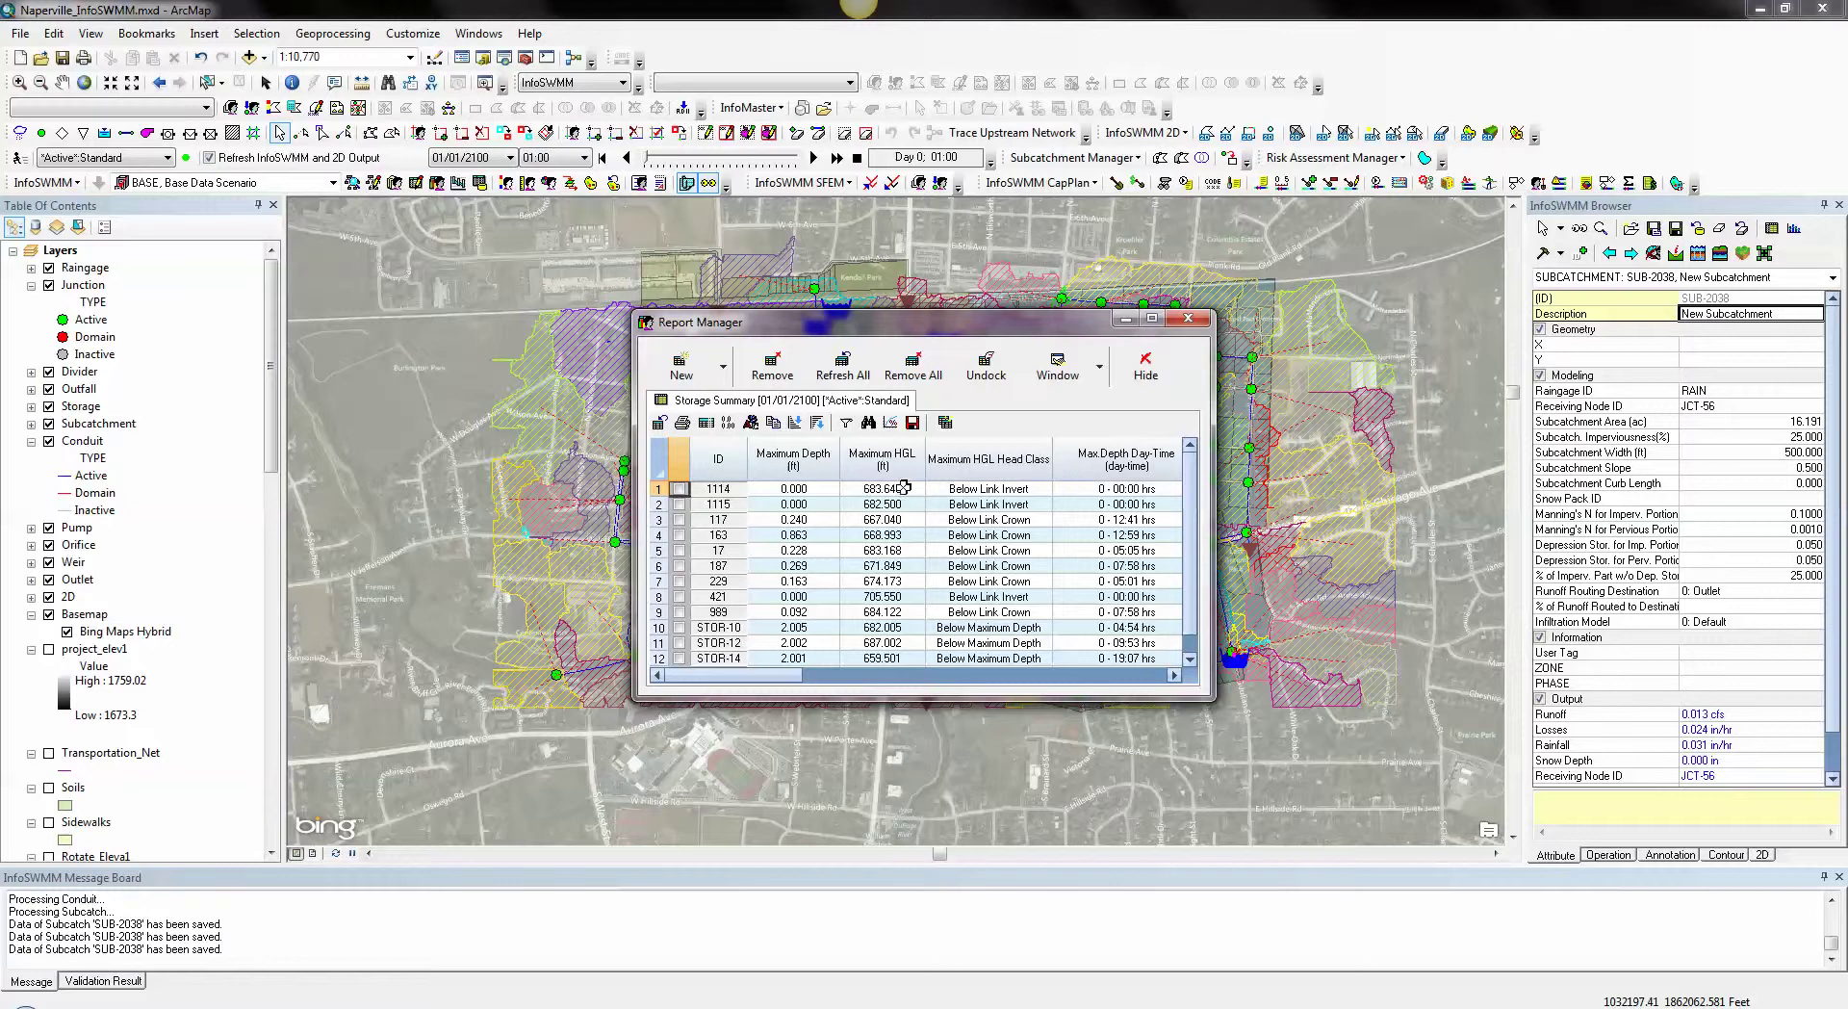
left_click(1190, 322)
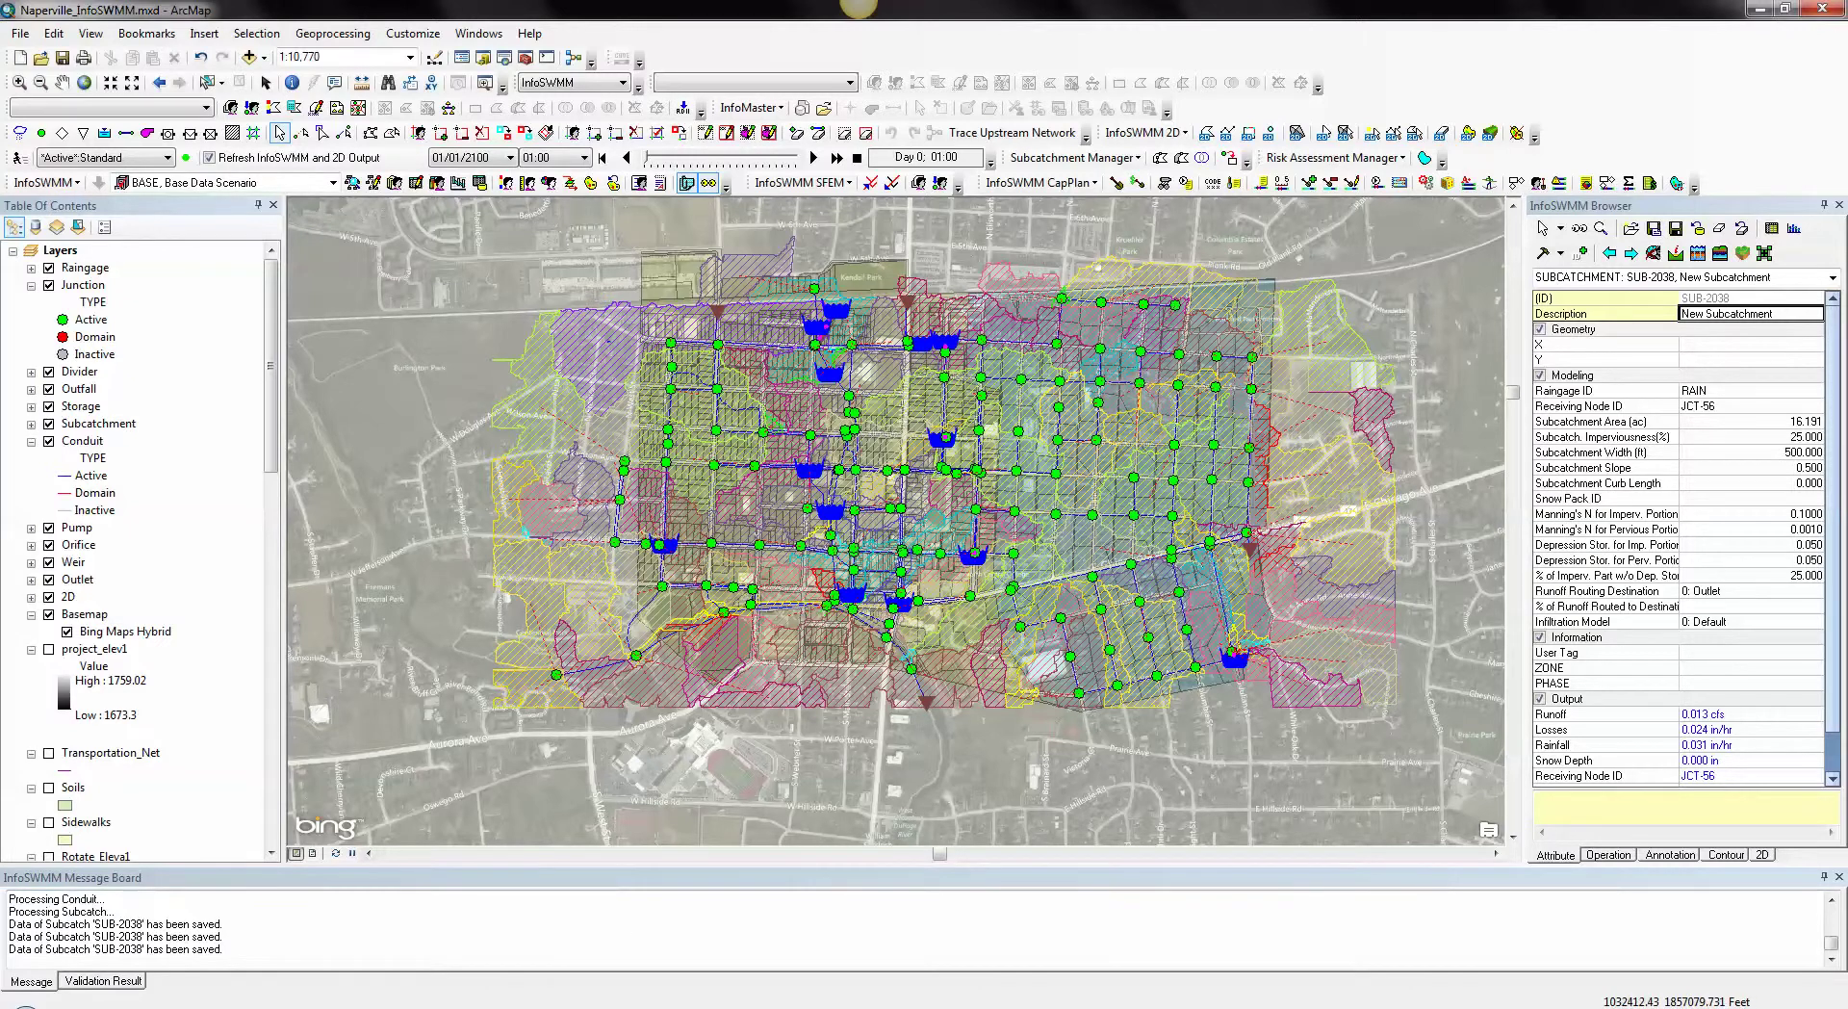
Step: Switch to the BASE report in Chrome, scroll to the top, and highlight the EPA-SWMM 5.0.022 header
key("alt+Tab")
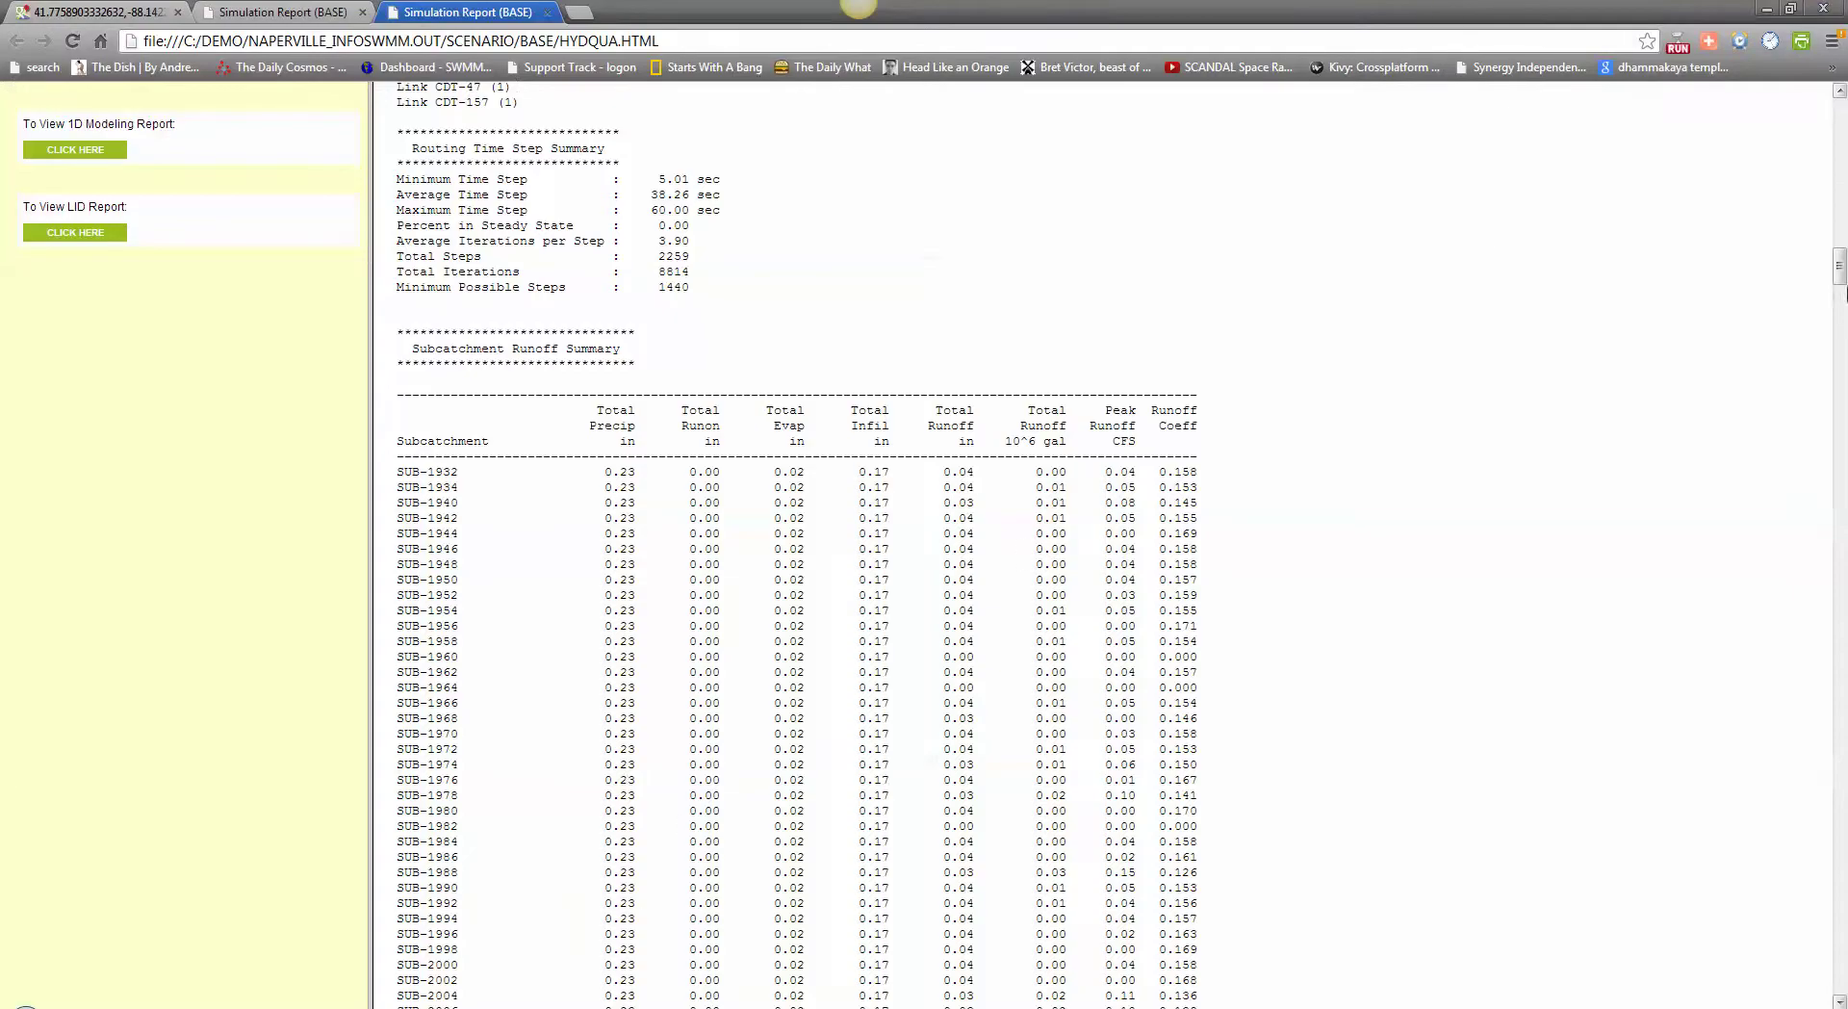
left_click_drag(1839, 265, 1839, 97)
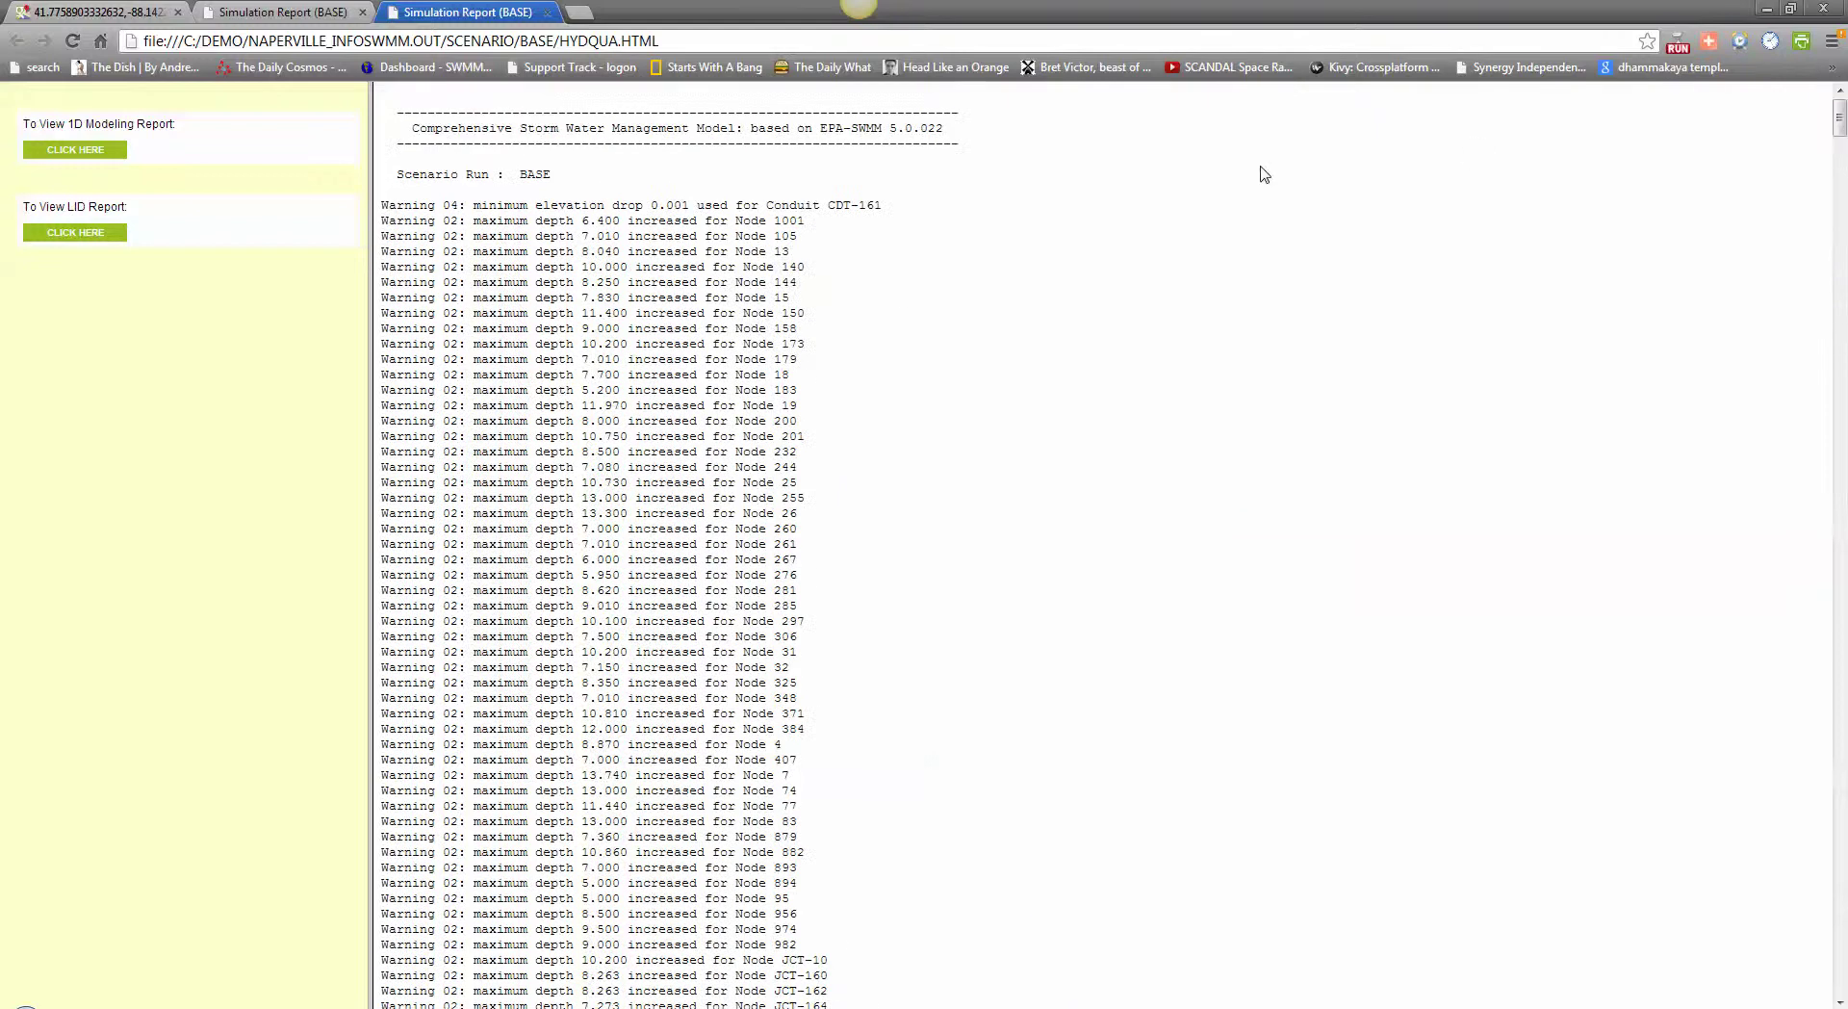
left_click_drag(944, 128, 382, 126)
left_click(1231, 261)
Step: Minimize Chrome to bring the ArcMap storm-water network map back into view
left_click(1766, 8)
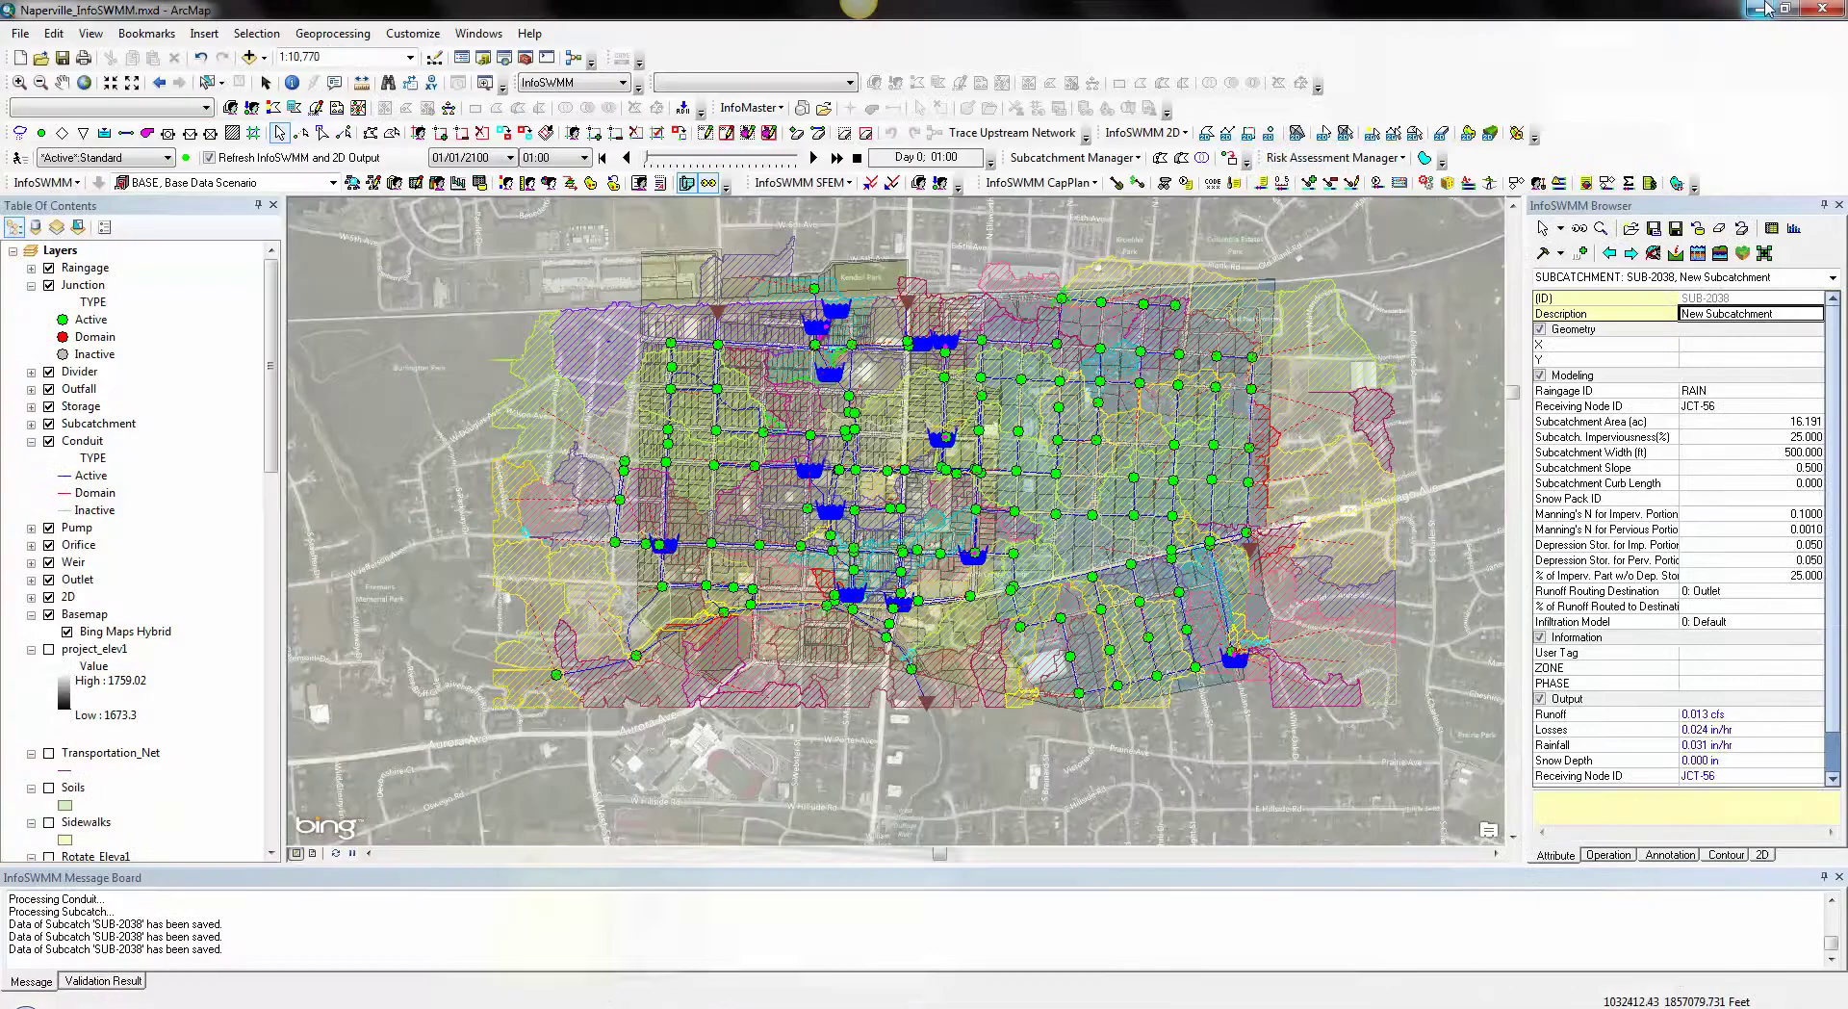